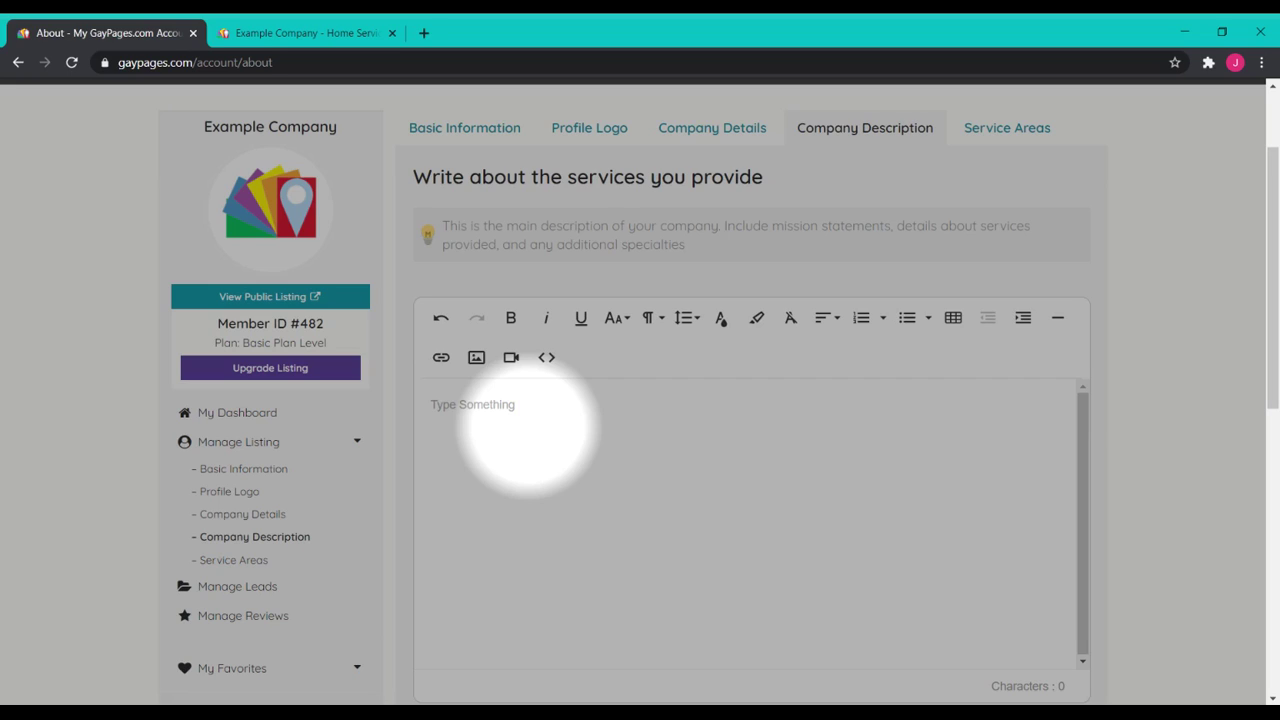
Step: Paste the prepared text about Example Company's closet systems into the empty company description editor
click(487, 418)
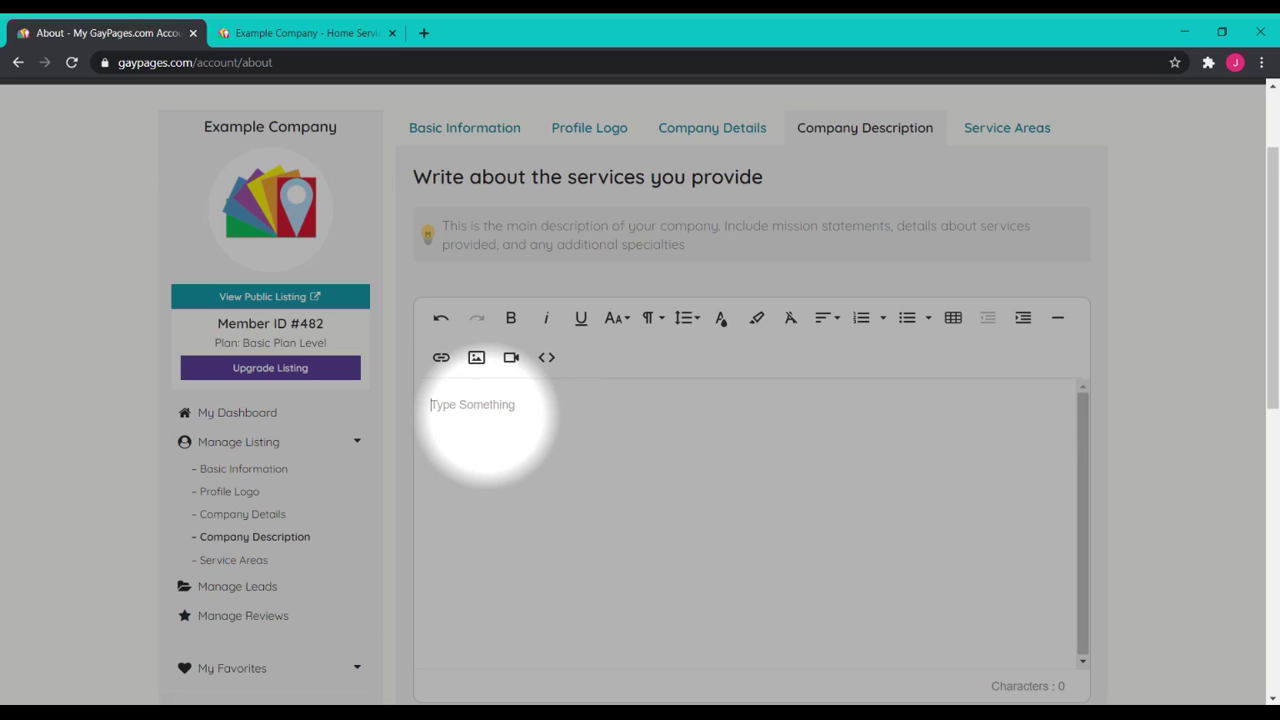
key(ctrl+v)
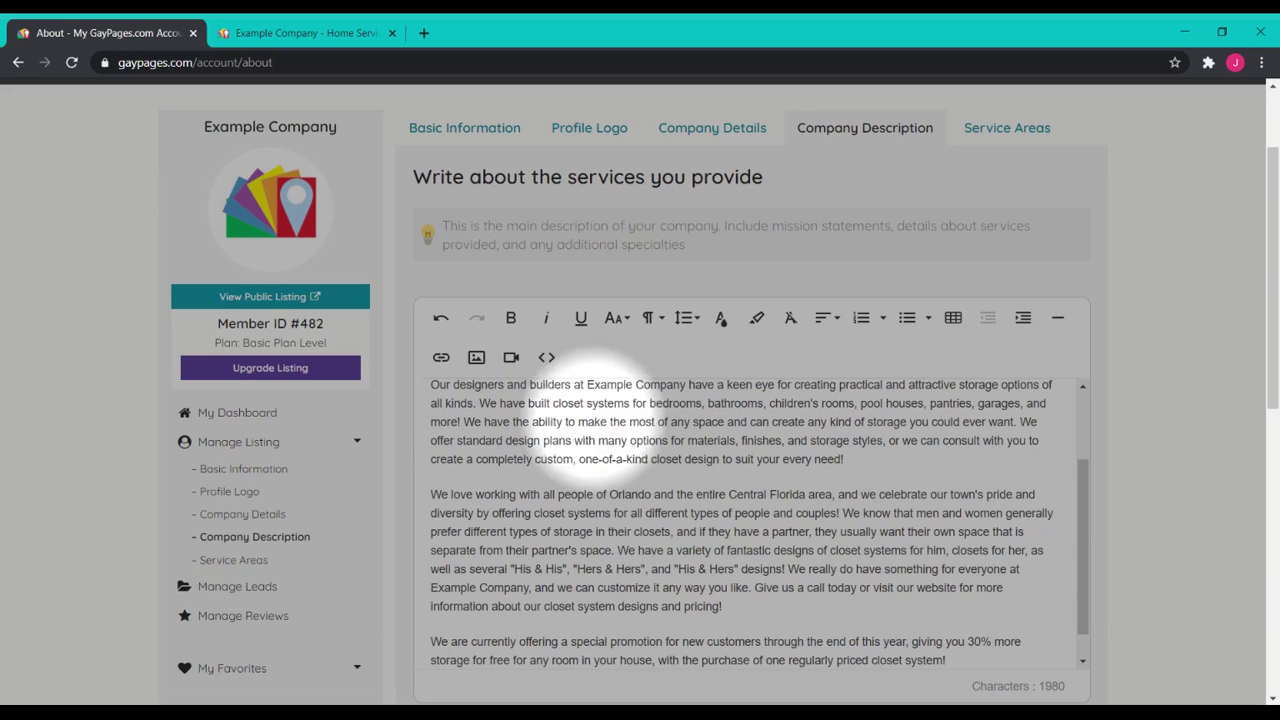
drag(1085, 575, 1077, 458)
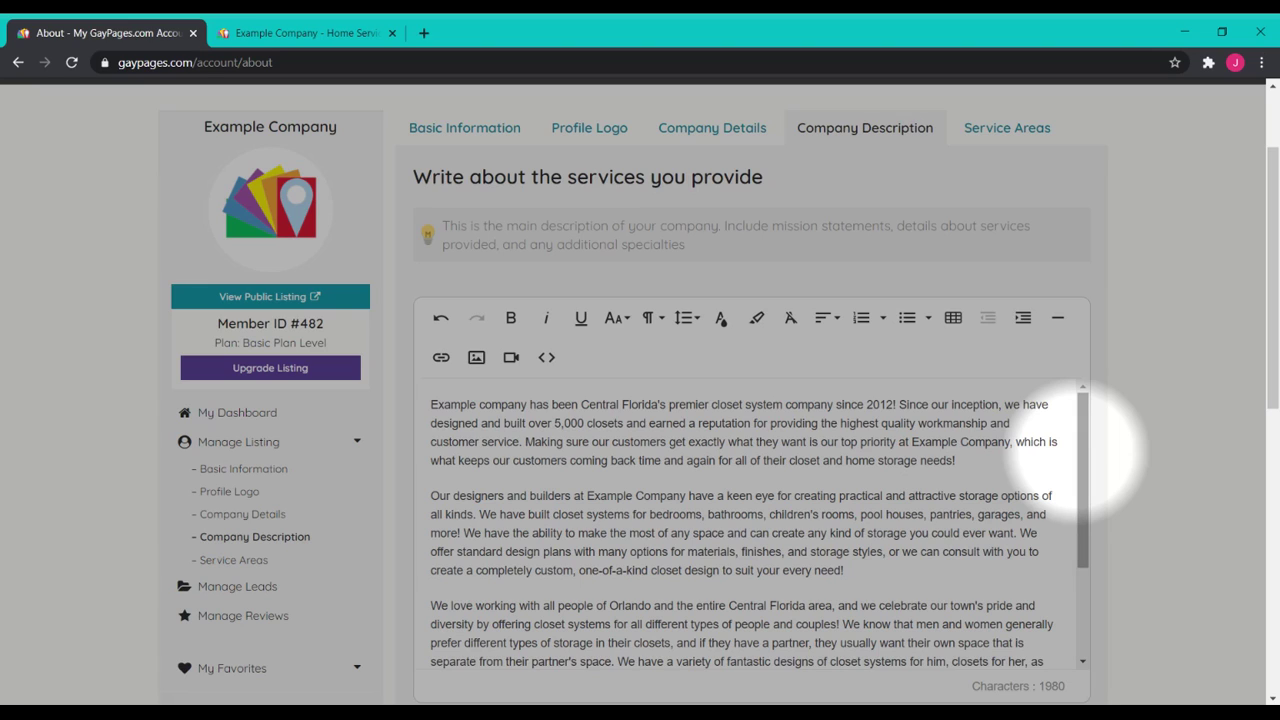
Step: Examine the "About Example Company" heading and its opening paragraph on the public listing page
click(318, 32)
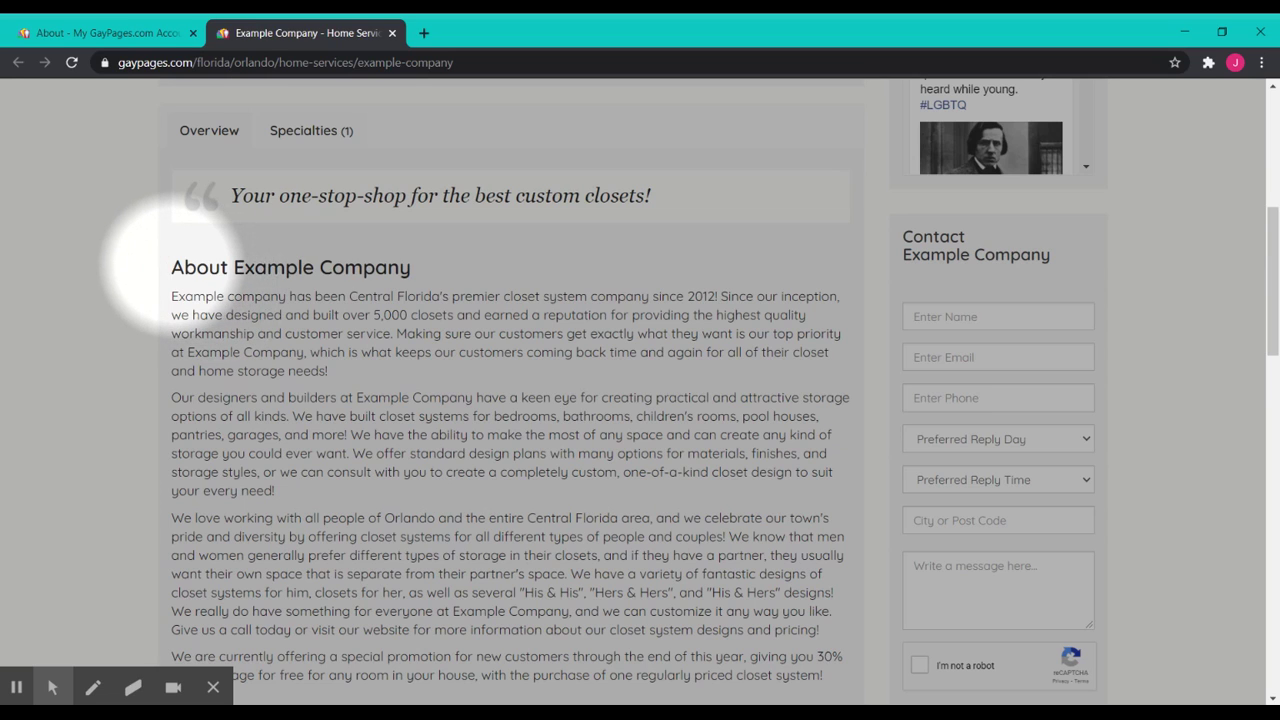
drag(140, 268, 451, 270)
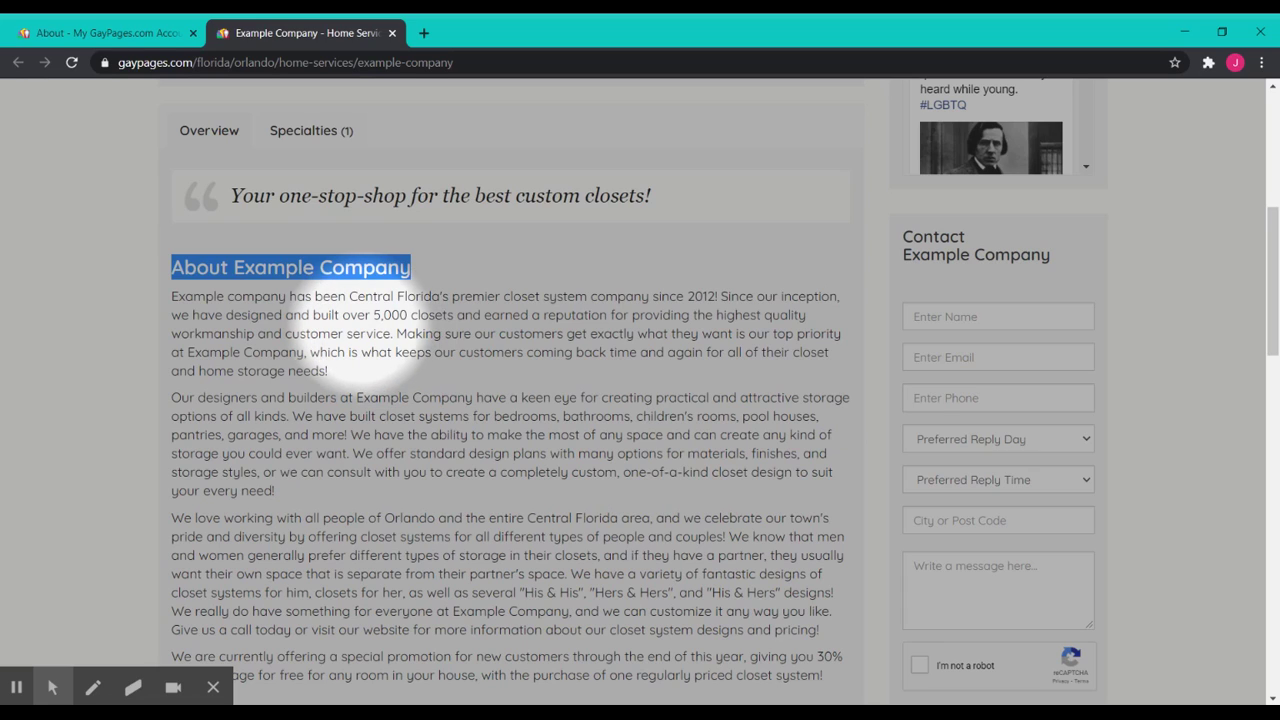
click(228, 268)
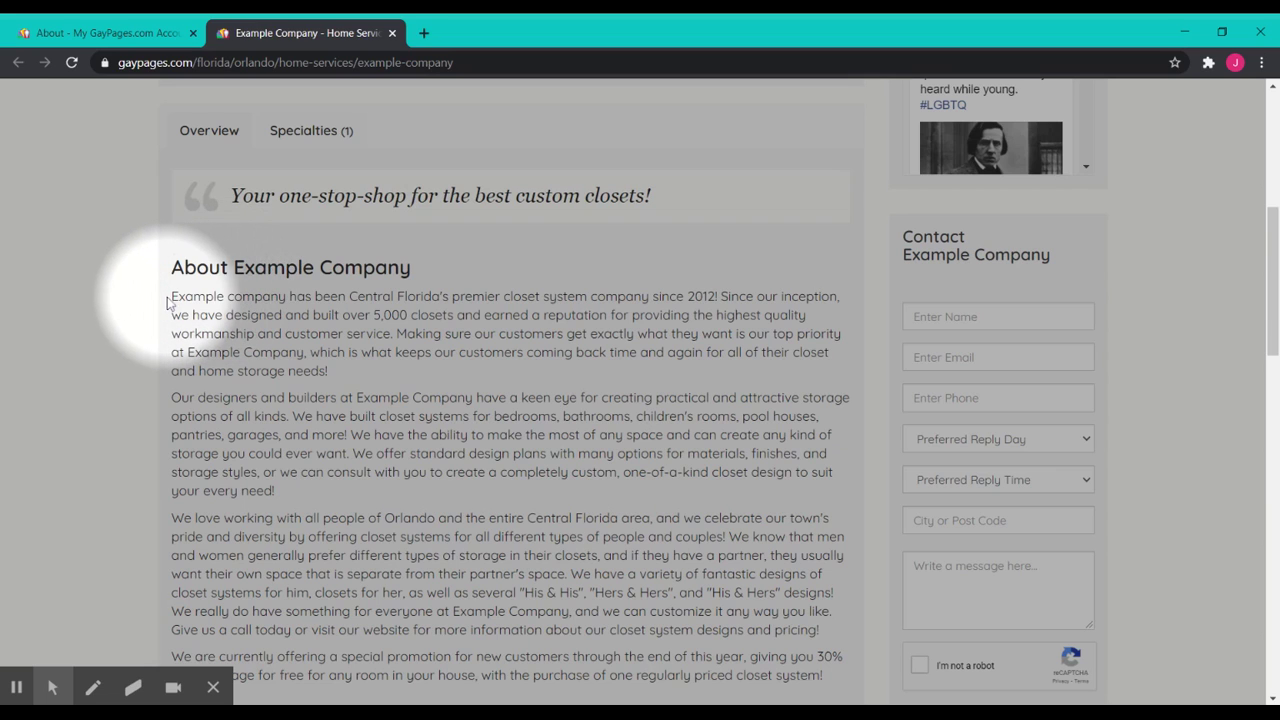
drag(140, 294, 327, 371)
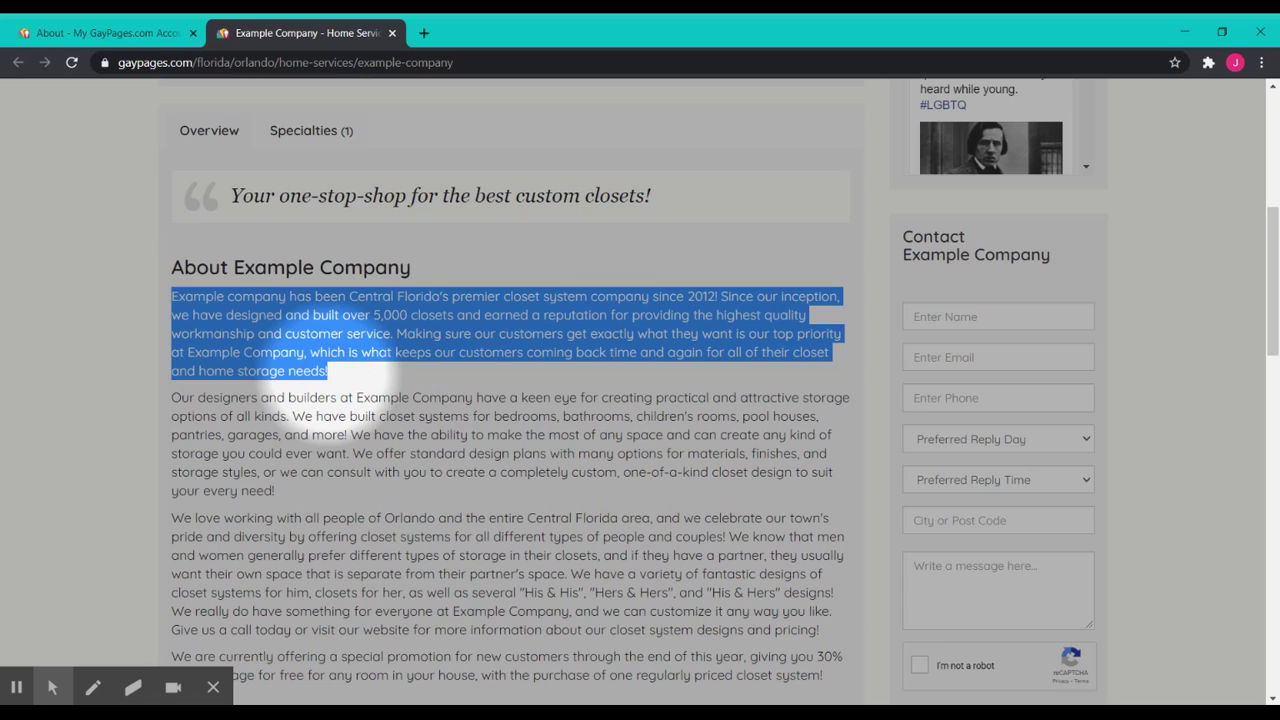
click(327, 371)
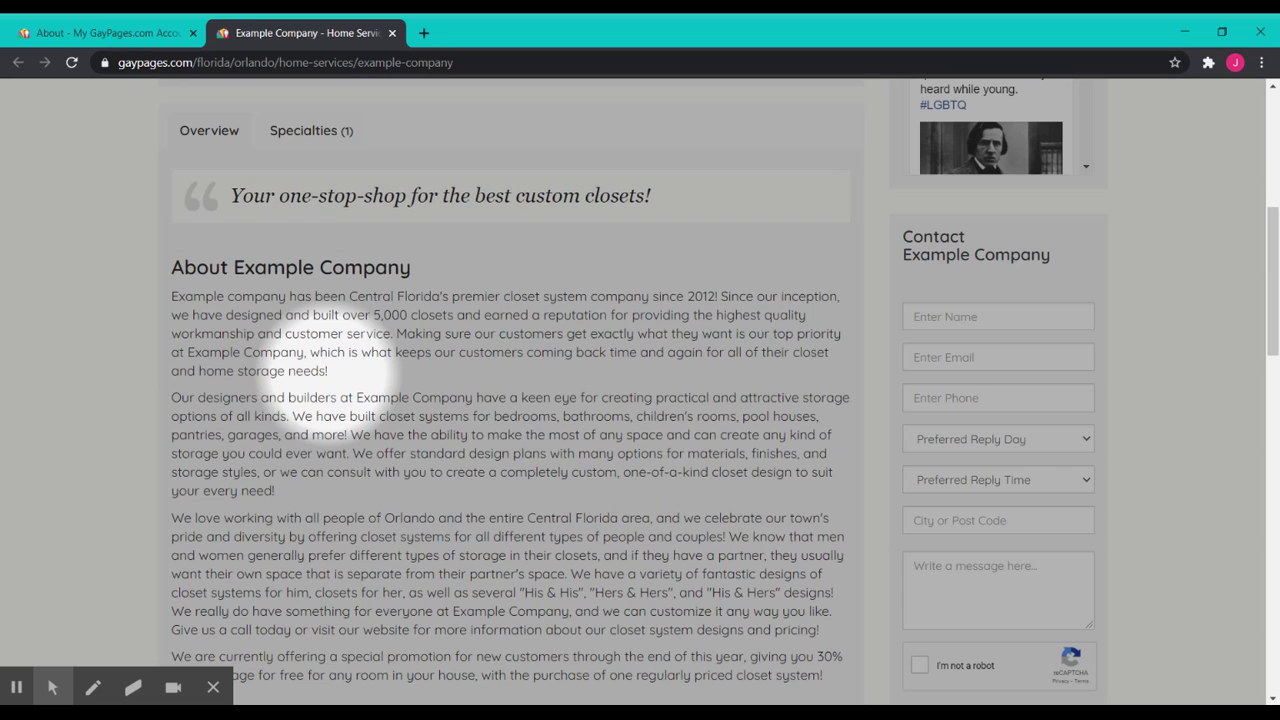
Step: In the description editor, add below the first paragraph "Example Company builds closet systems in the Orlando, Florida area, and proudly works with the LGBTQ community"
click(88, 33)
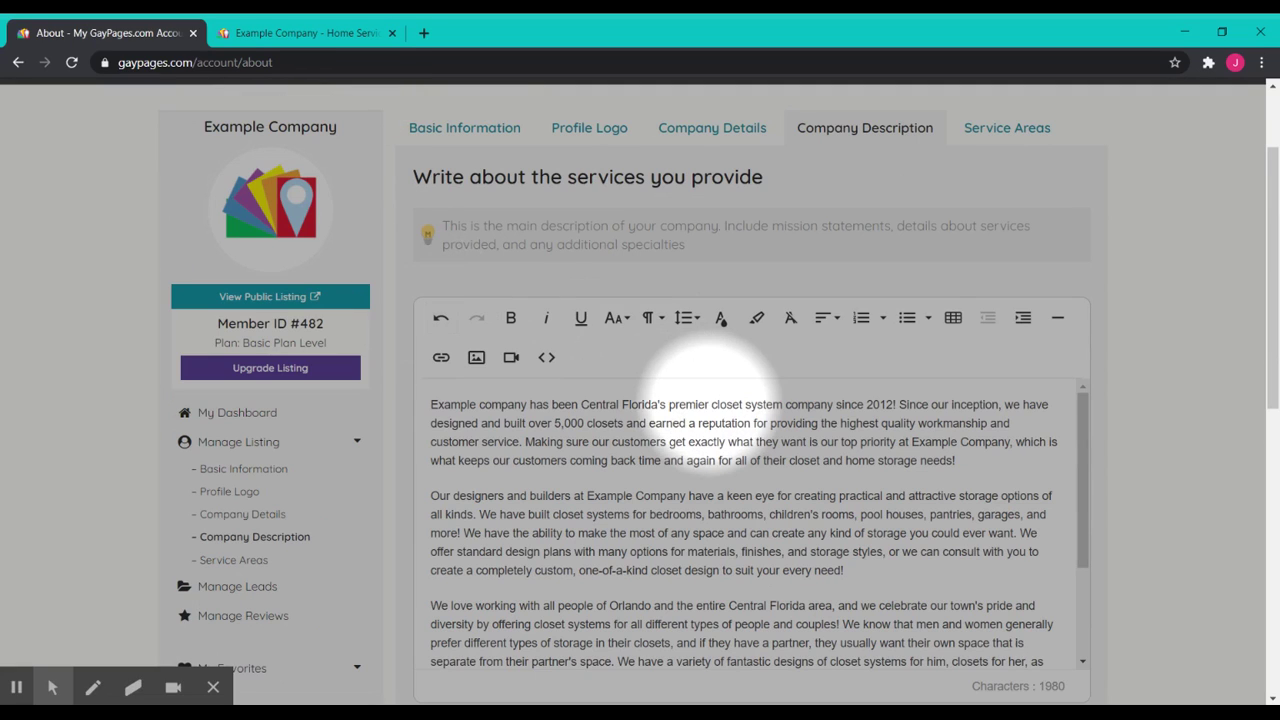
drag(1080, 442, 1090, 497)
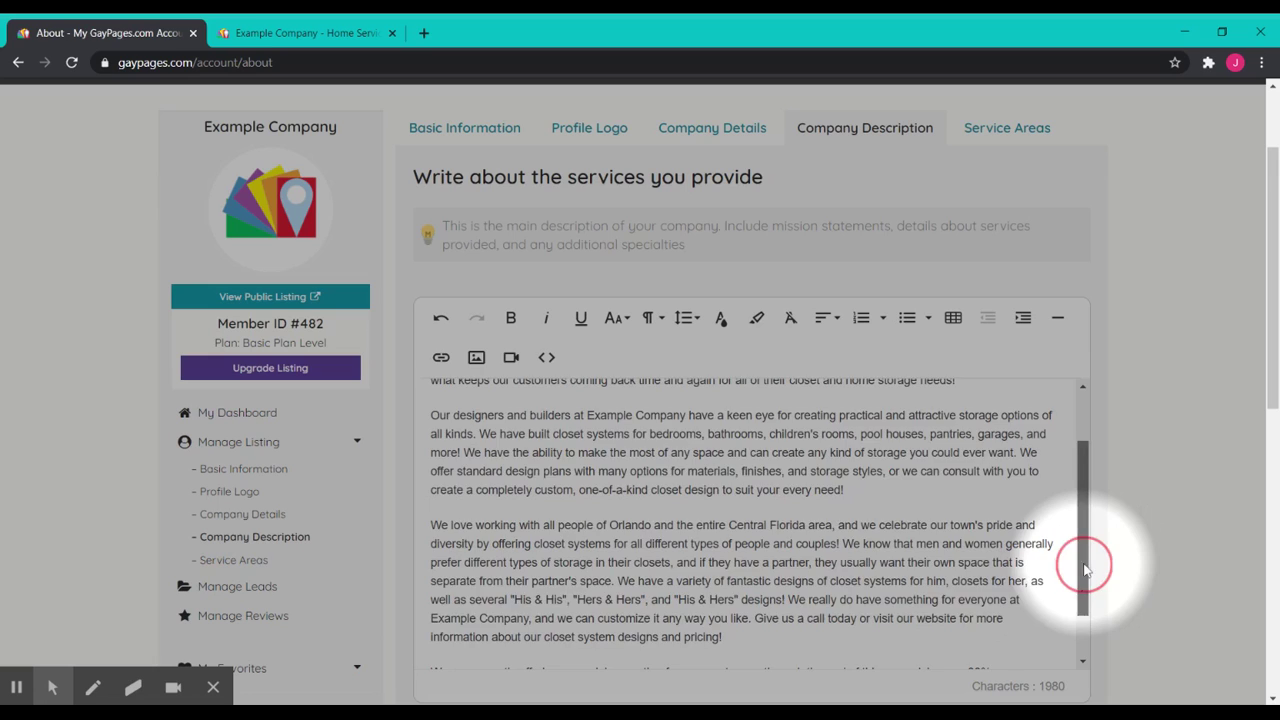
drag(1084, 567, 1066, 514)
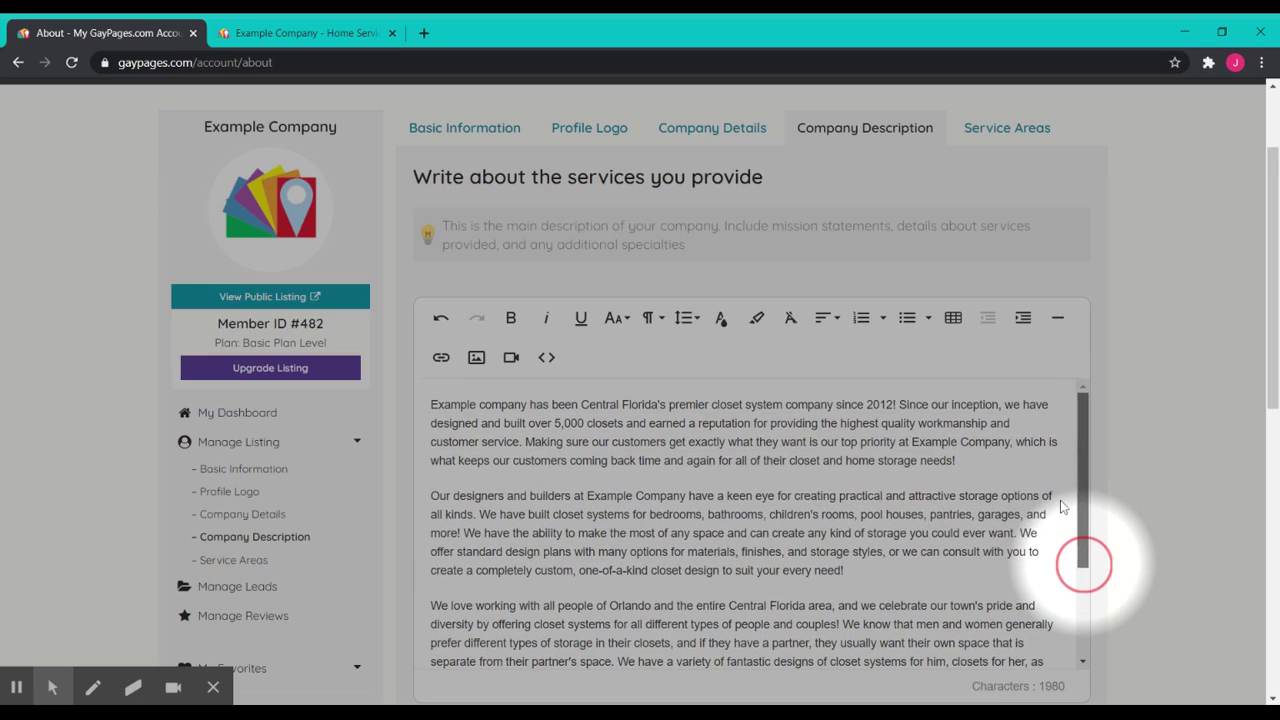
scroll(1063, 520, down, 1)
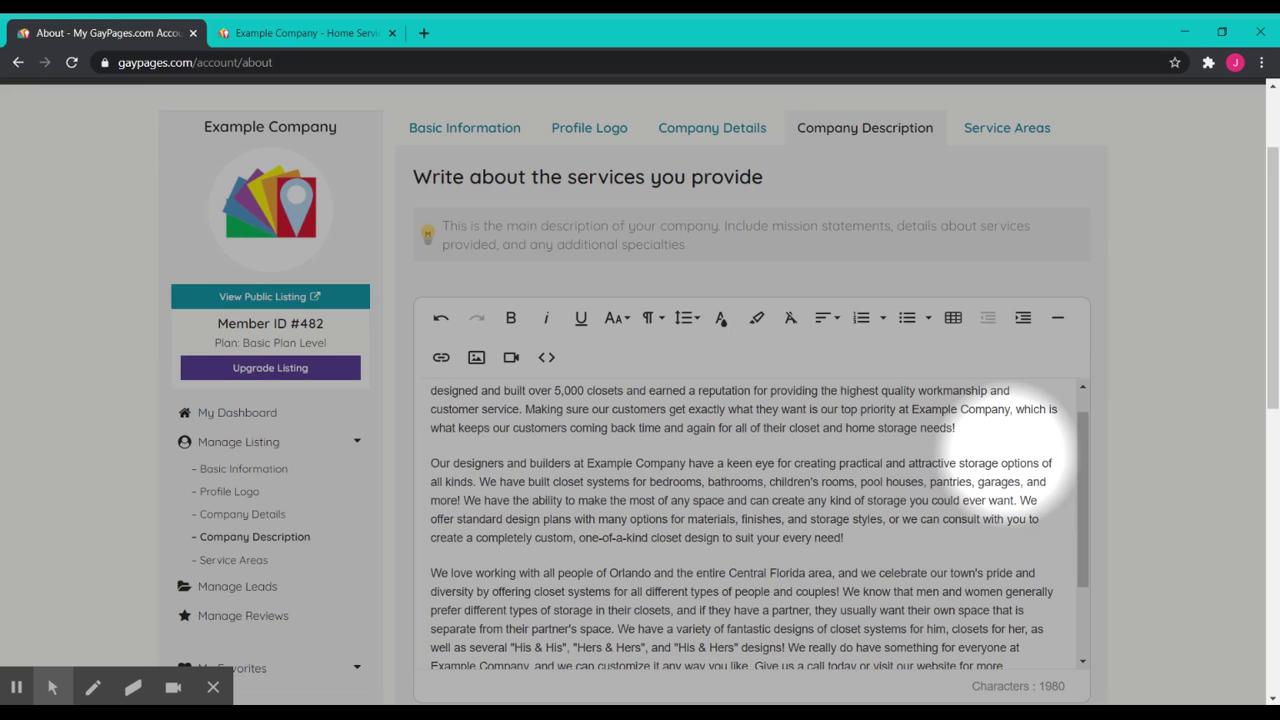
click(1078, 464)
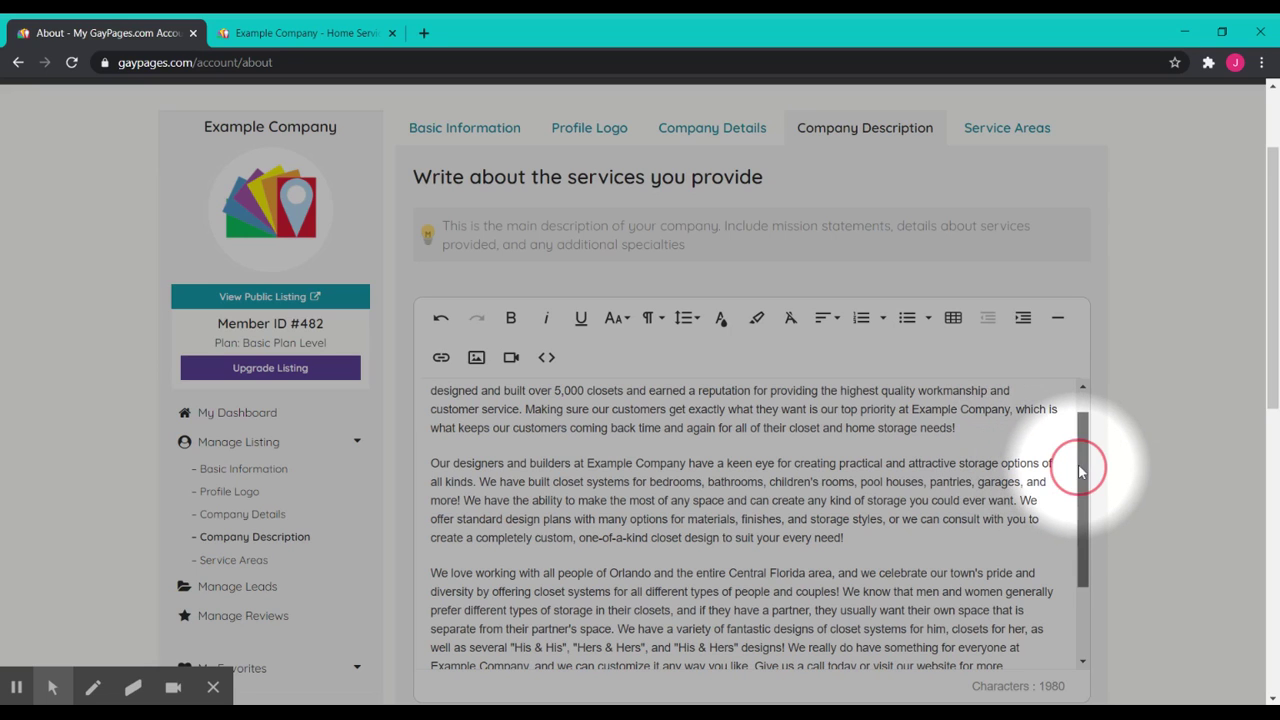
drag(1078, 464, 1080, 382)
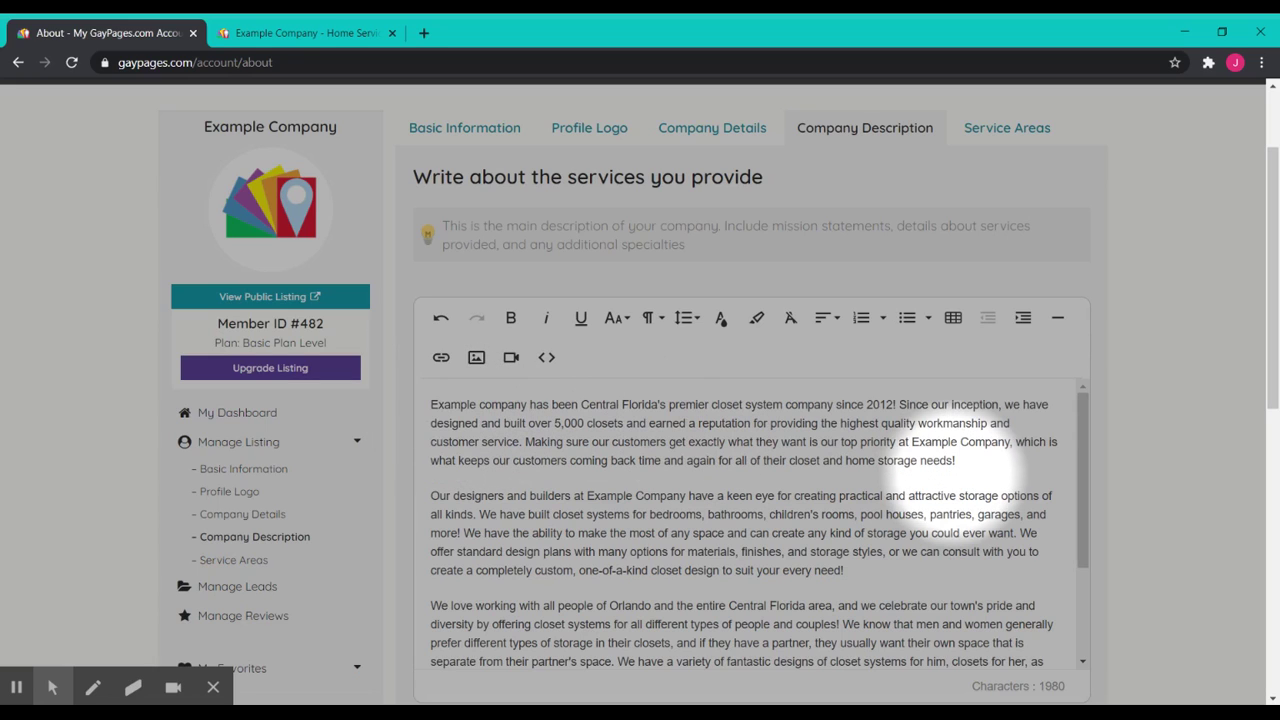
key(BackSpace)
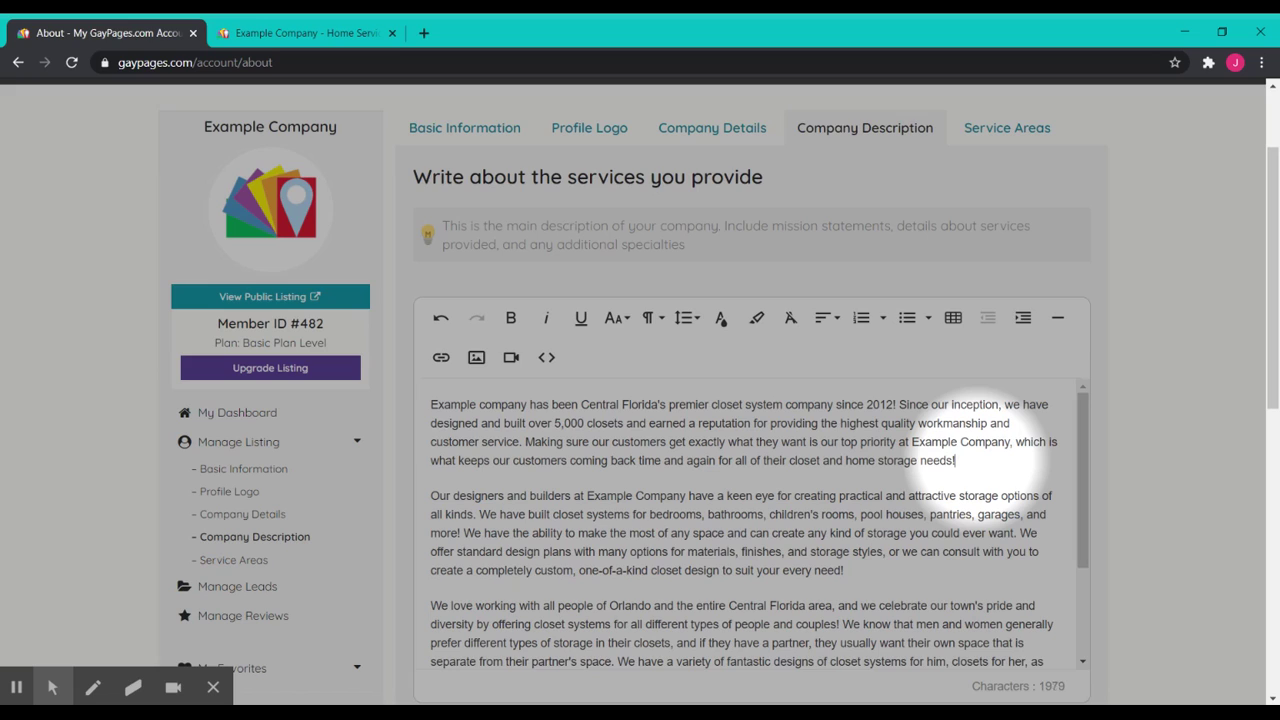
key(Return)
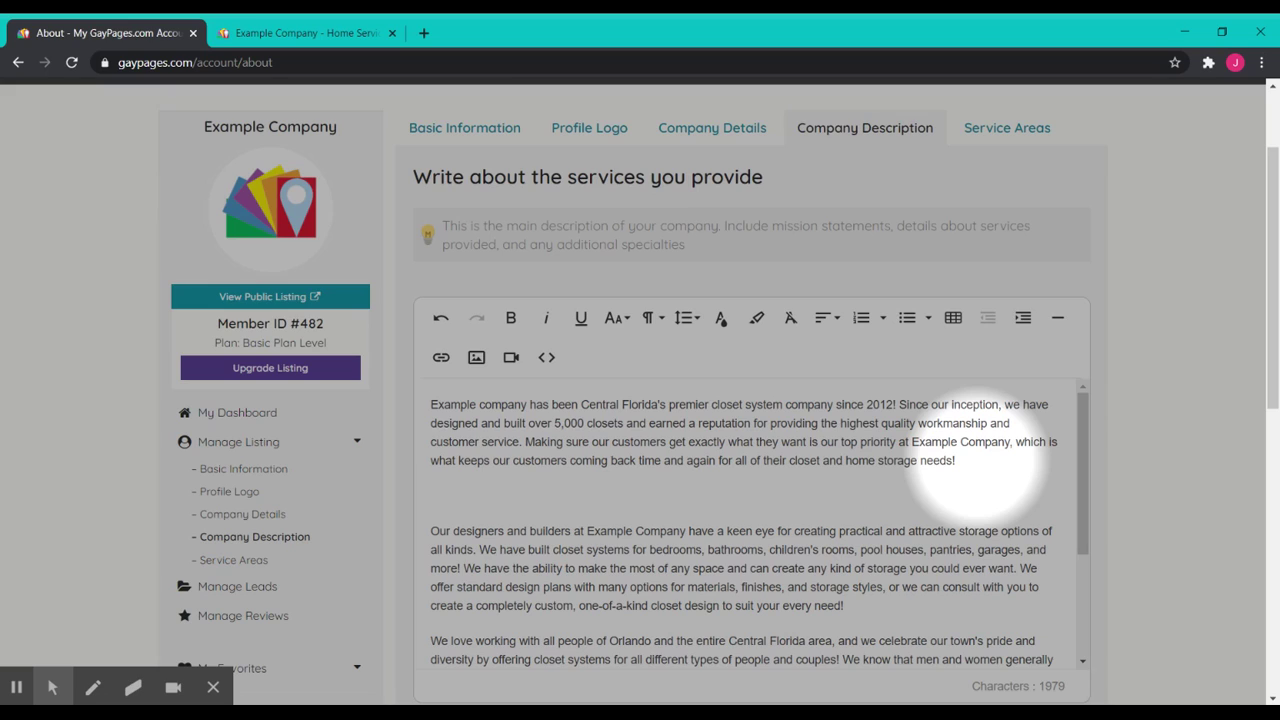
text(Example Company bui)
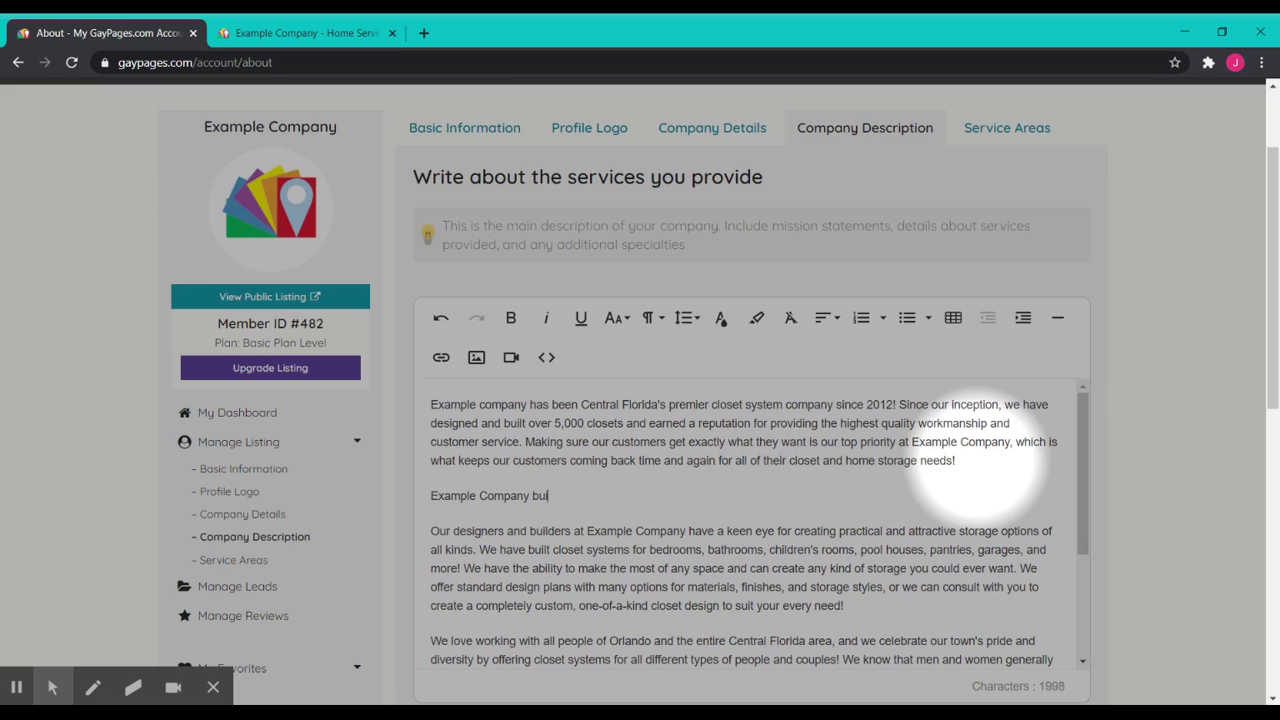
text(lds closet systems in the O)
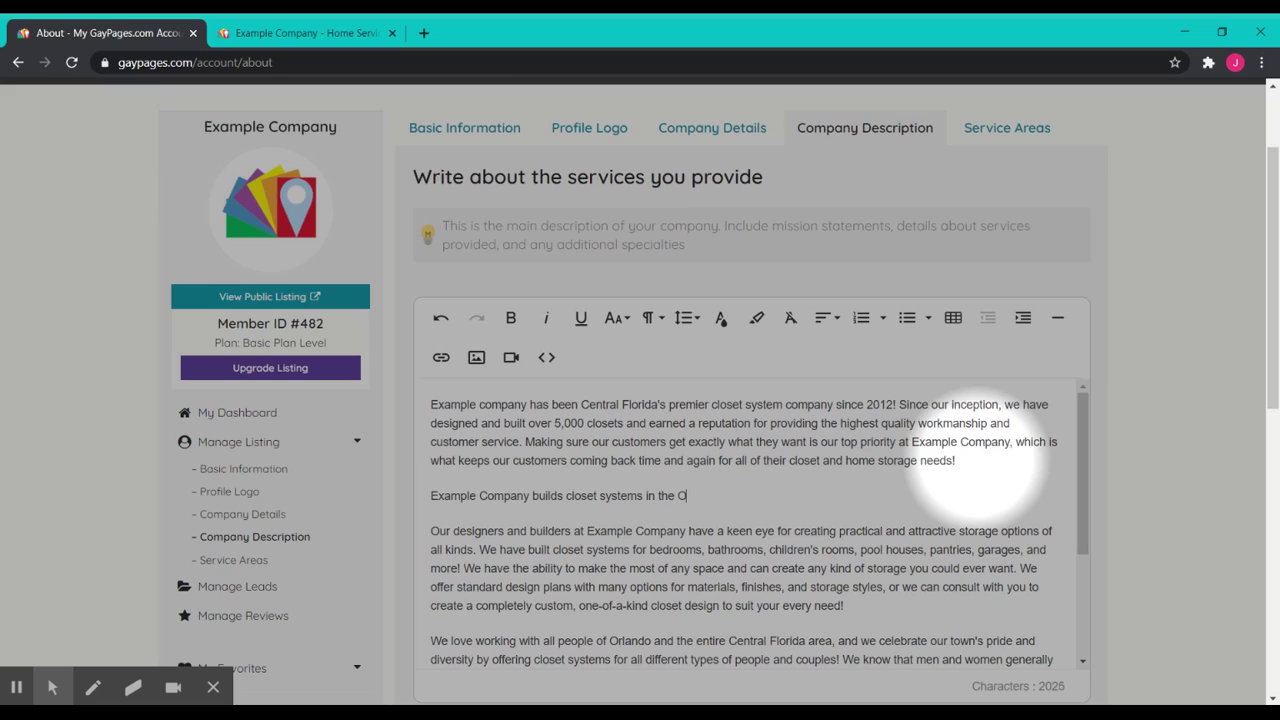
text(rlando, Florida area, and proudly wo)
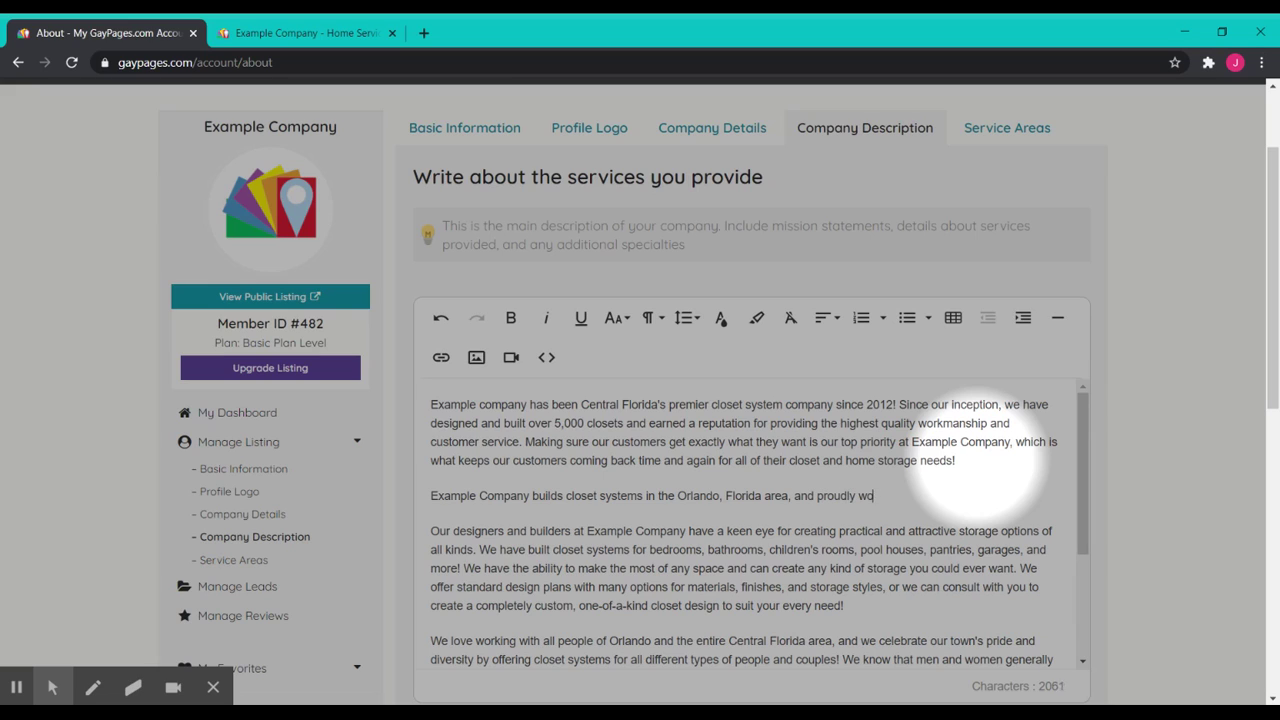
text(rks with the LGBTQ community)
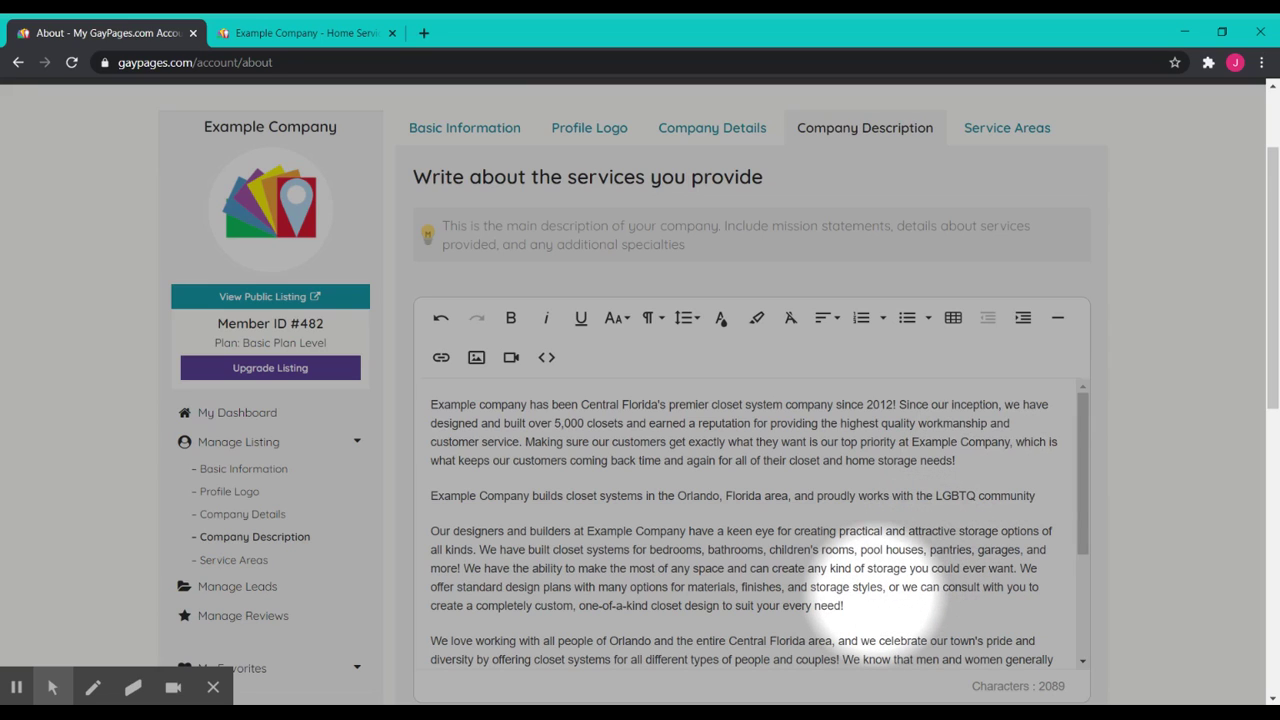
Step: Add the line "Gay friendly custom closet designer in Central Florida" below the paragraph about the designers and builders
click(880, 603)
key(Return)
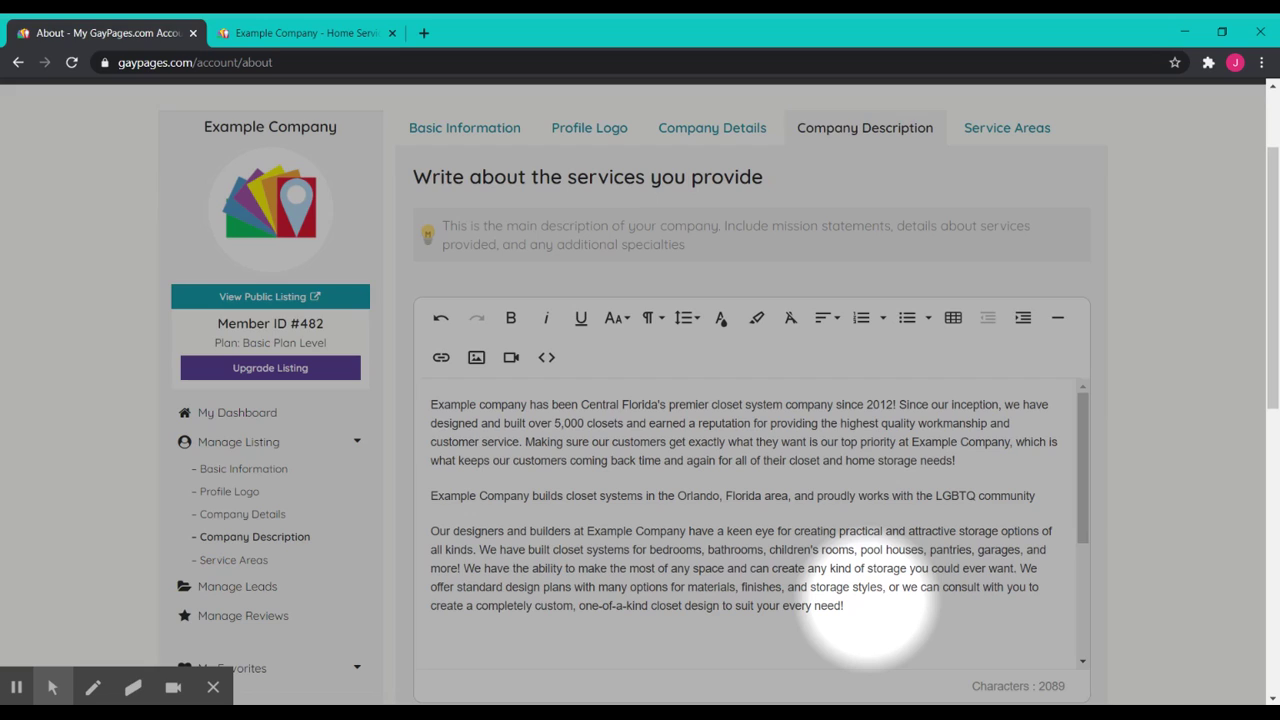
text(Gay friendly custom closet desig)
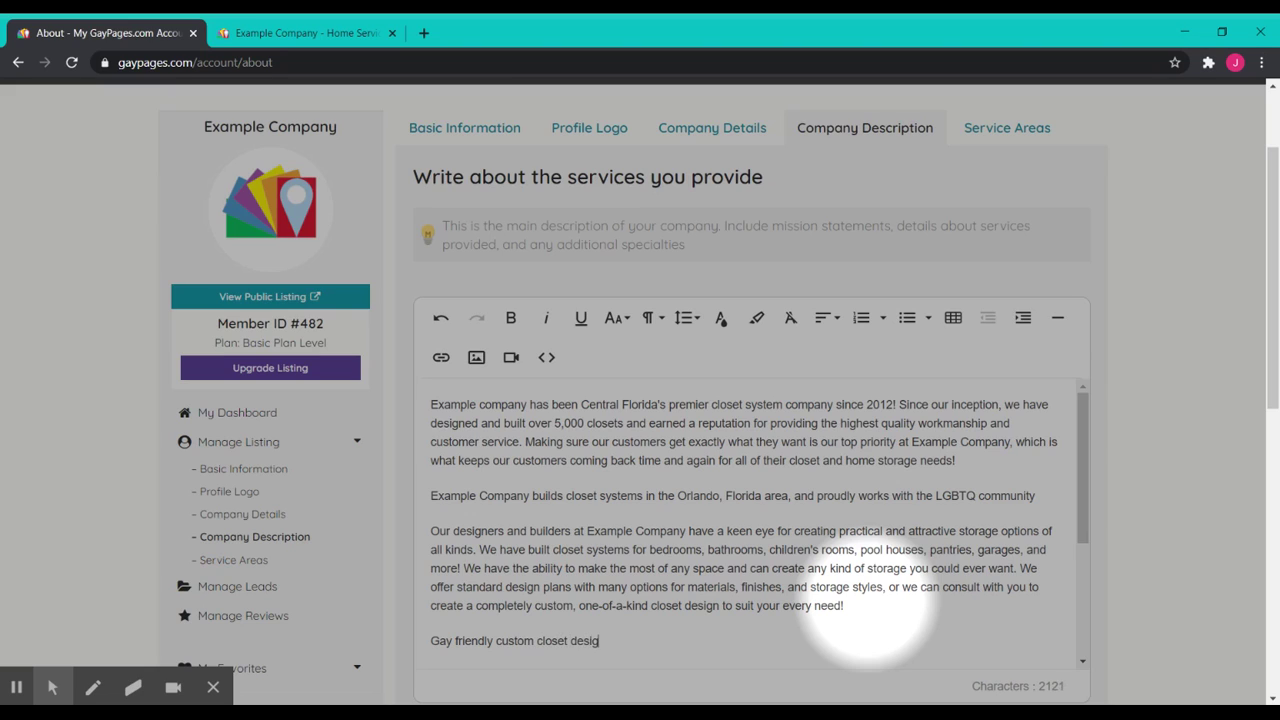
text(ner in Central Florida)
Step: Add the line "Home storage design company offering discounts to new customers" directly above the closing special promotion paragraph
scroll(1080, 478, down, 3)
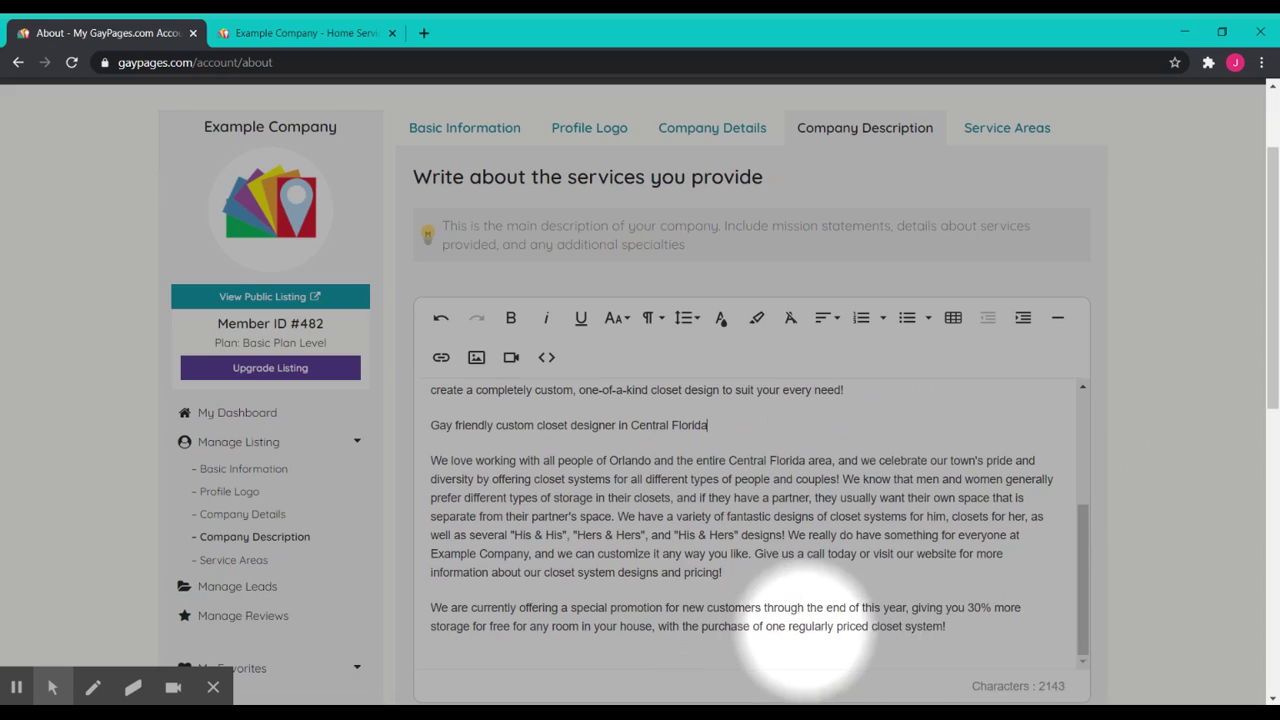
click(736, 607)
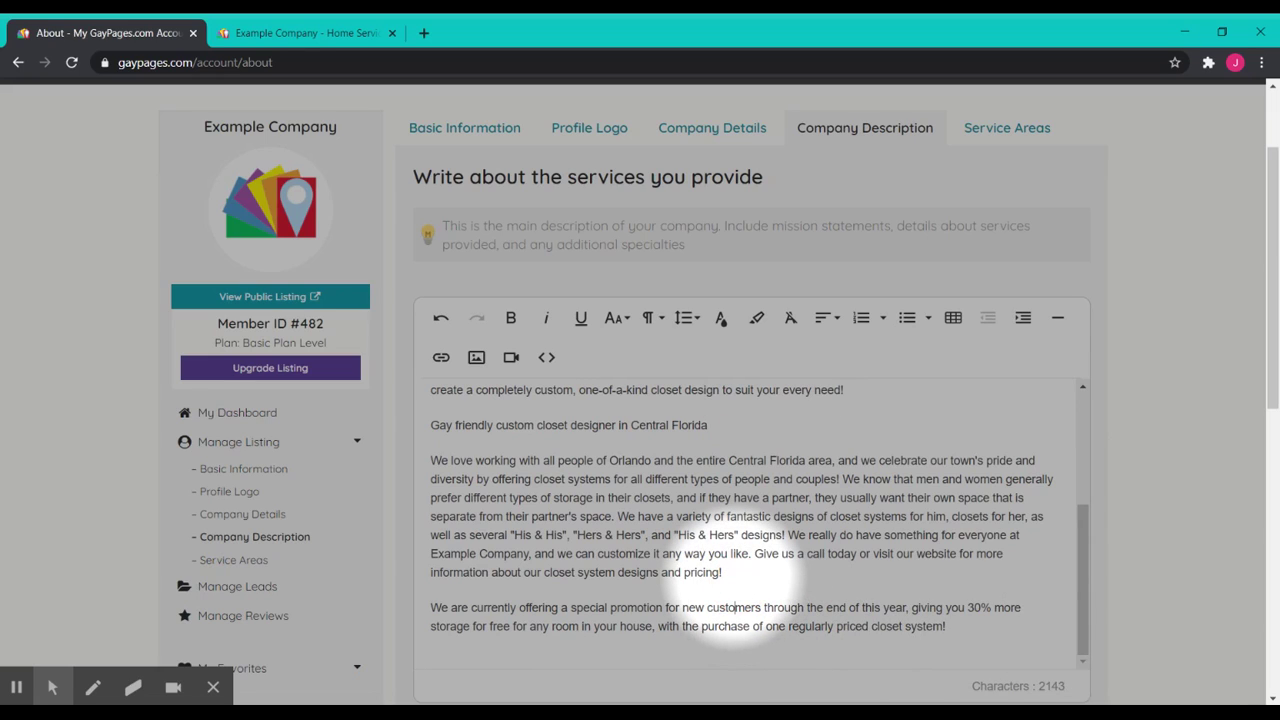
click(726, 572)
key(Return)
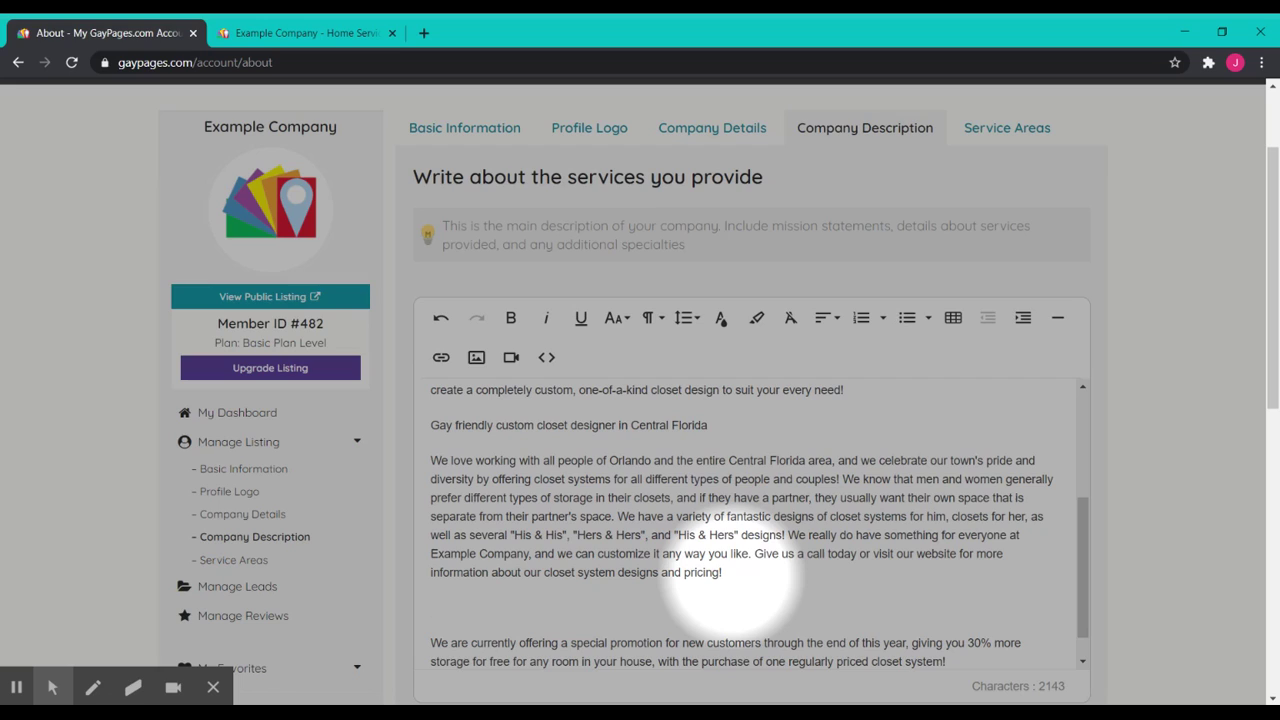
text(Home storage design c)
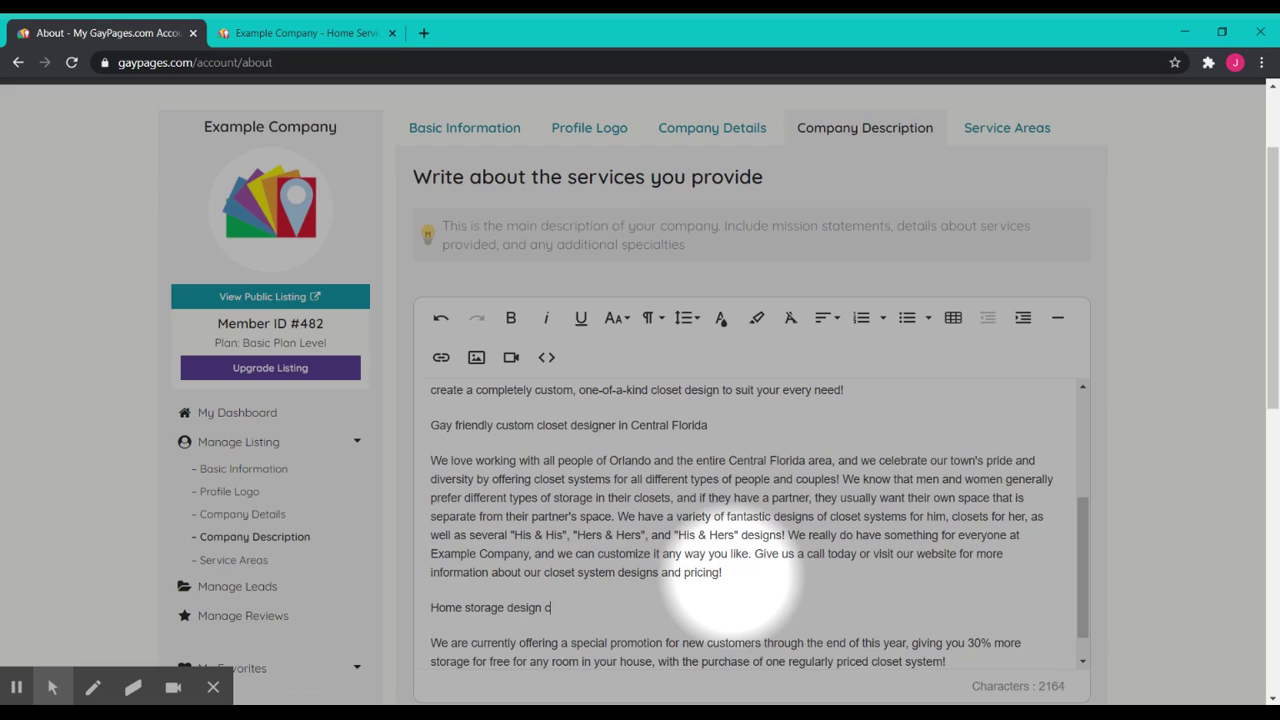
text(ompany offering discount)
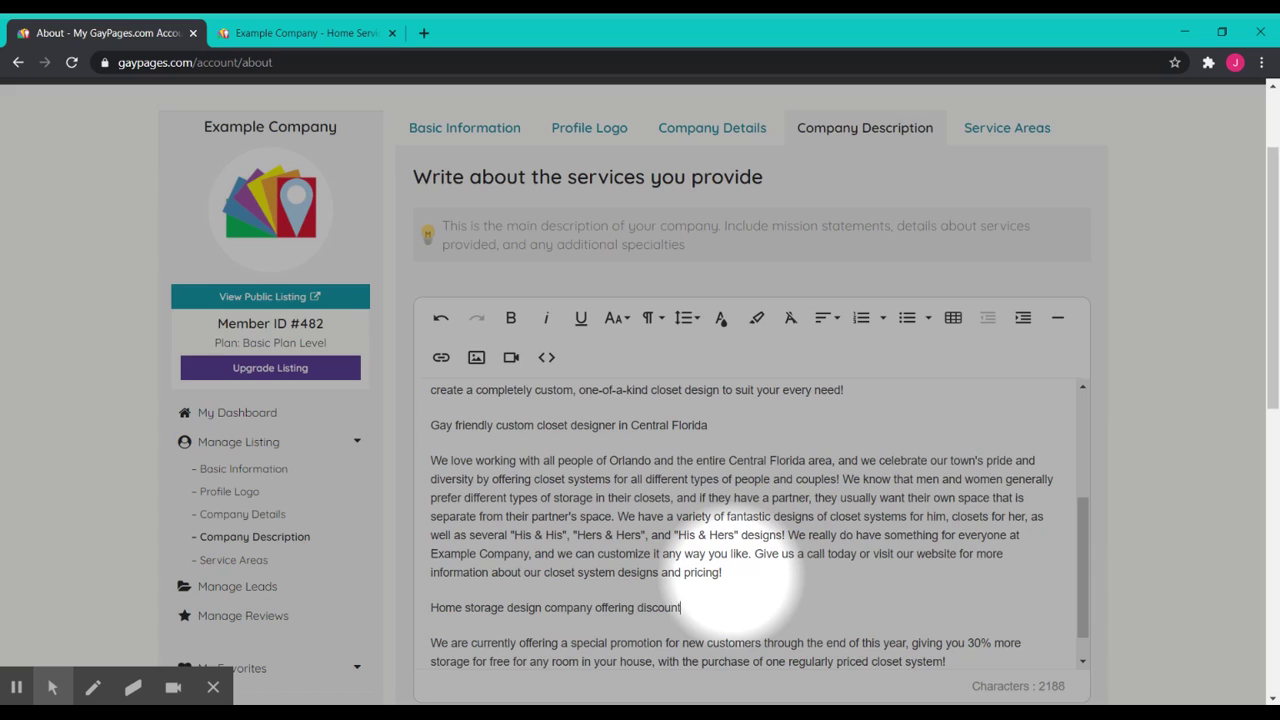
text(s to new customers)
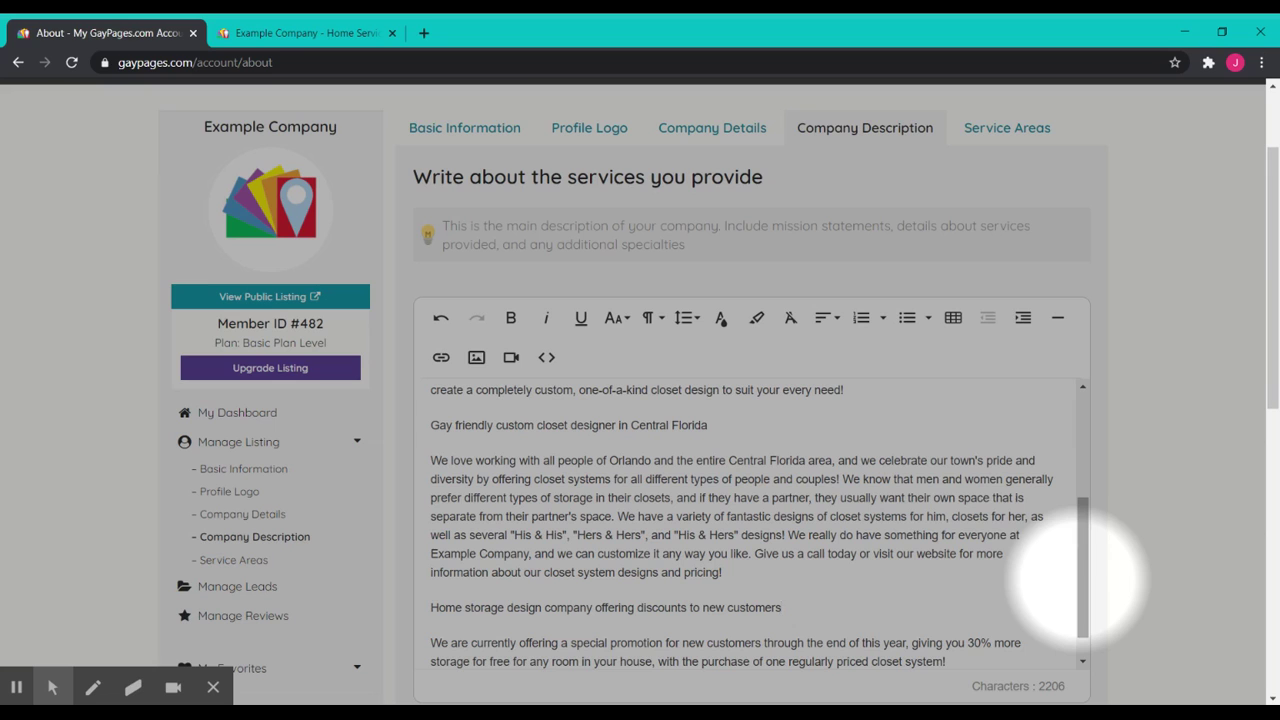
Step: Format the added line about building closet systems in the Orlando, Florida area as a bold Heading 2
scroll(1075, 580, up, 3)
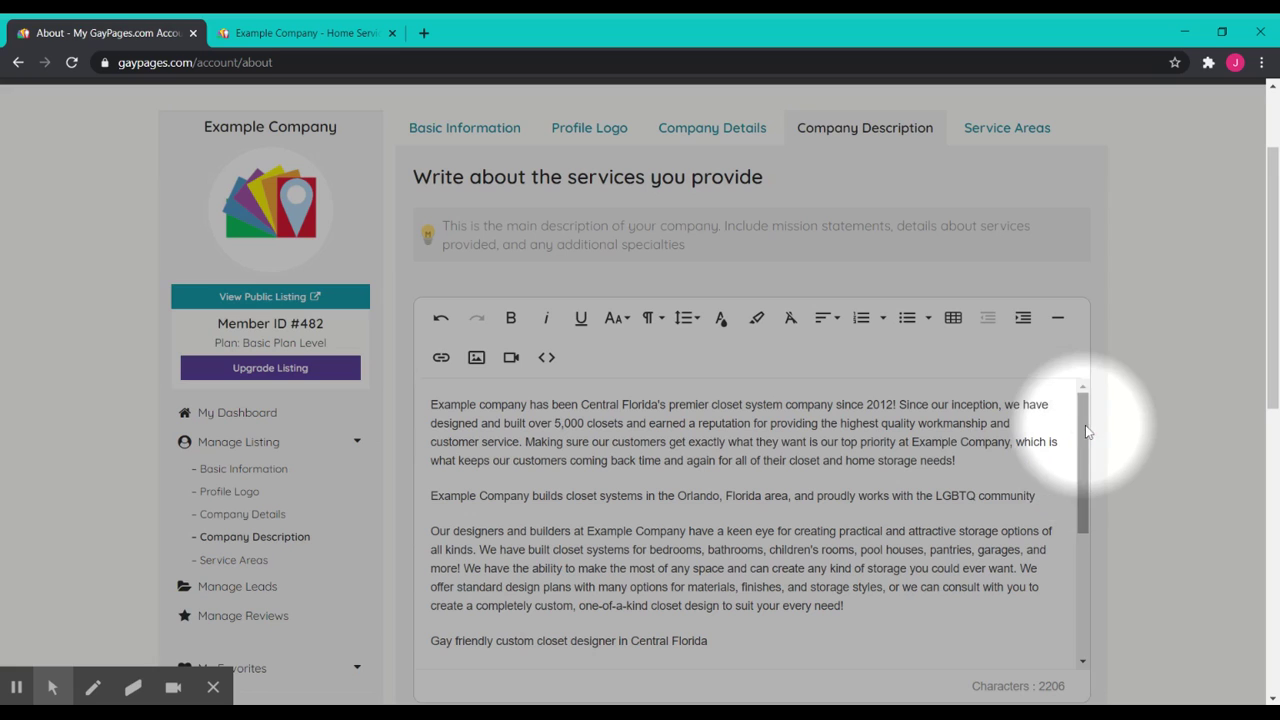
drag(1048, 492, 418, 500)
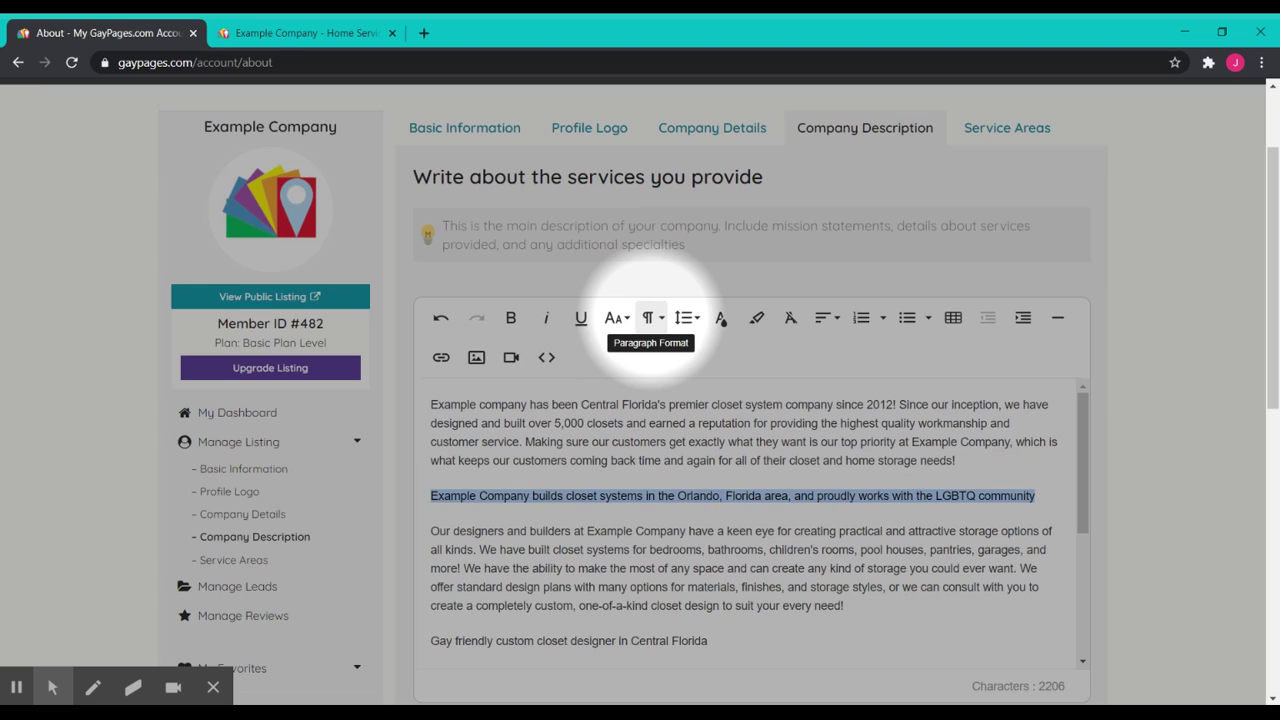
click(651, 318)
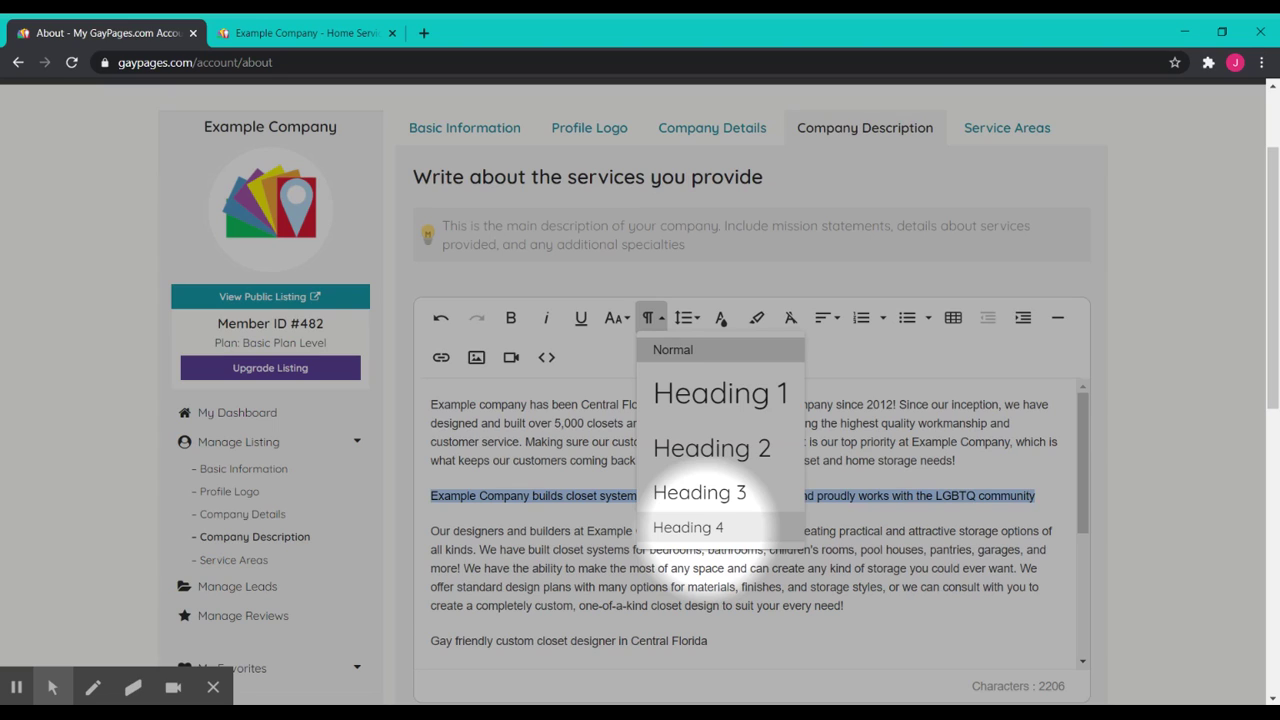
click(720, 450)
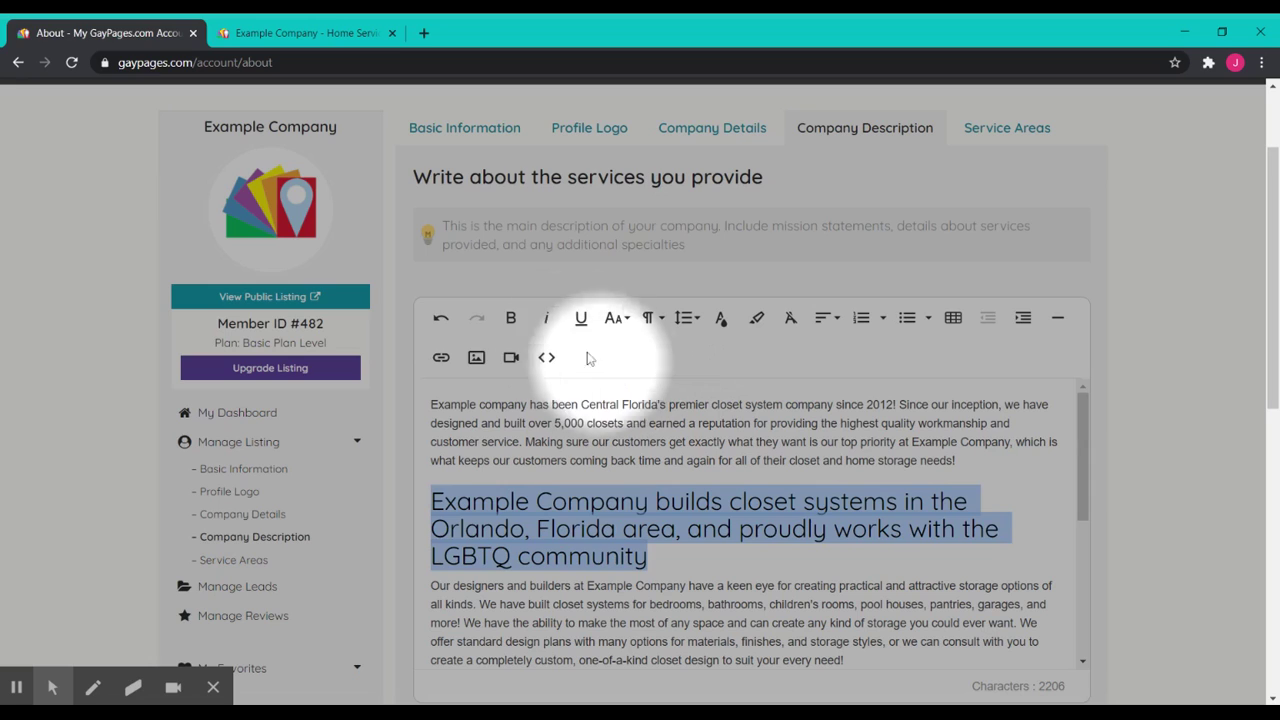
click(510, 320)
click(662, 556)
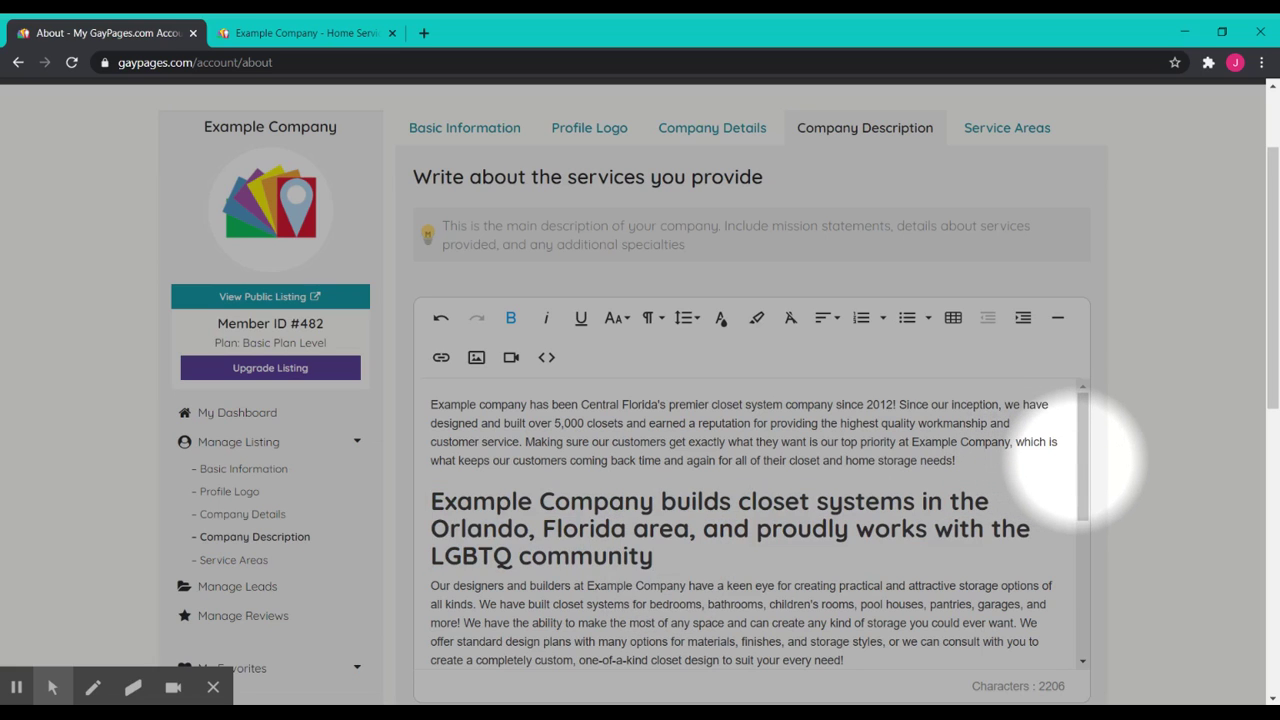
Step: Format the line "Gay friendly custom closet designer in Central Florida" as a bold Heading 2
drag(1081, 464, 1083, 546)
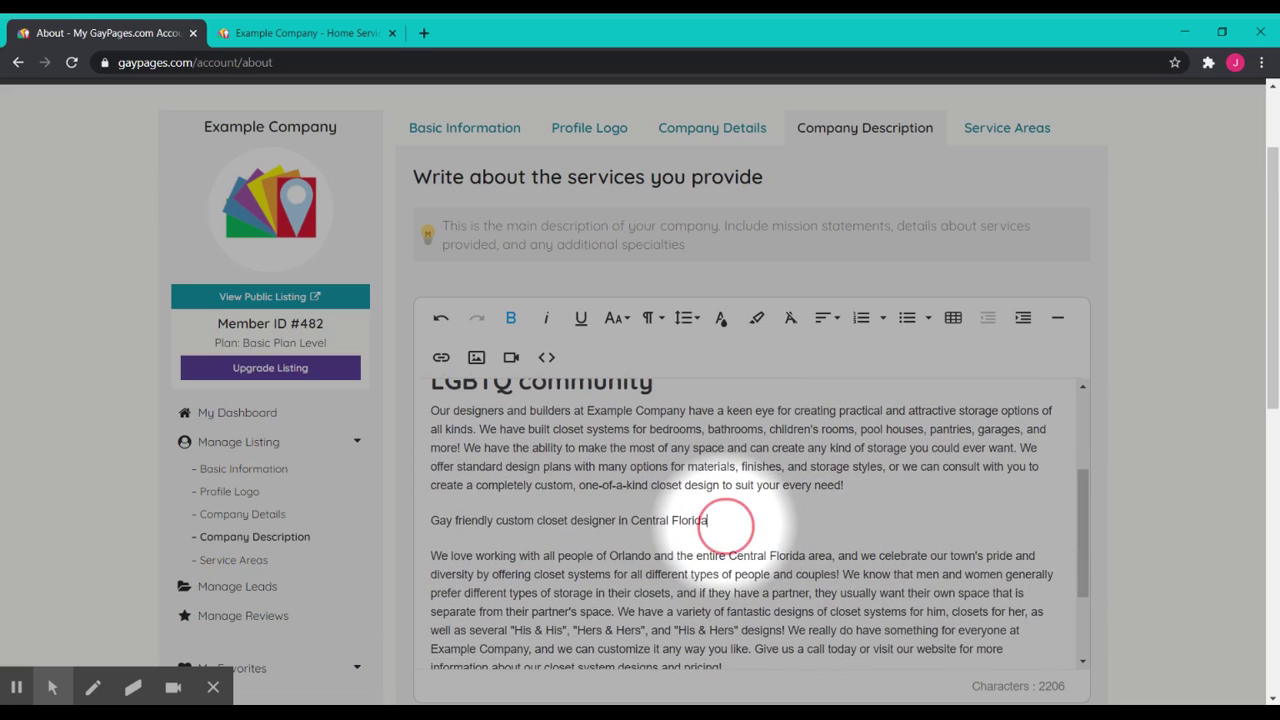
drag(710, 521, 430, 518)
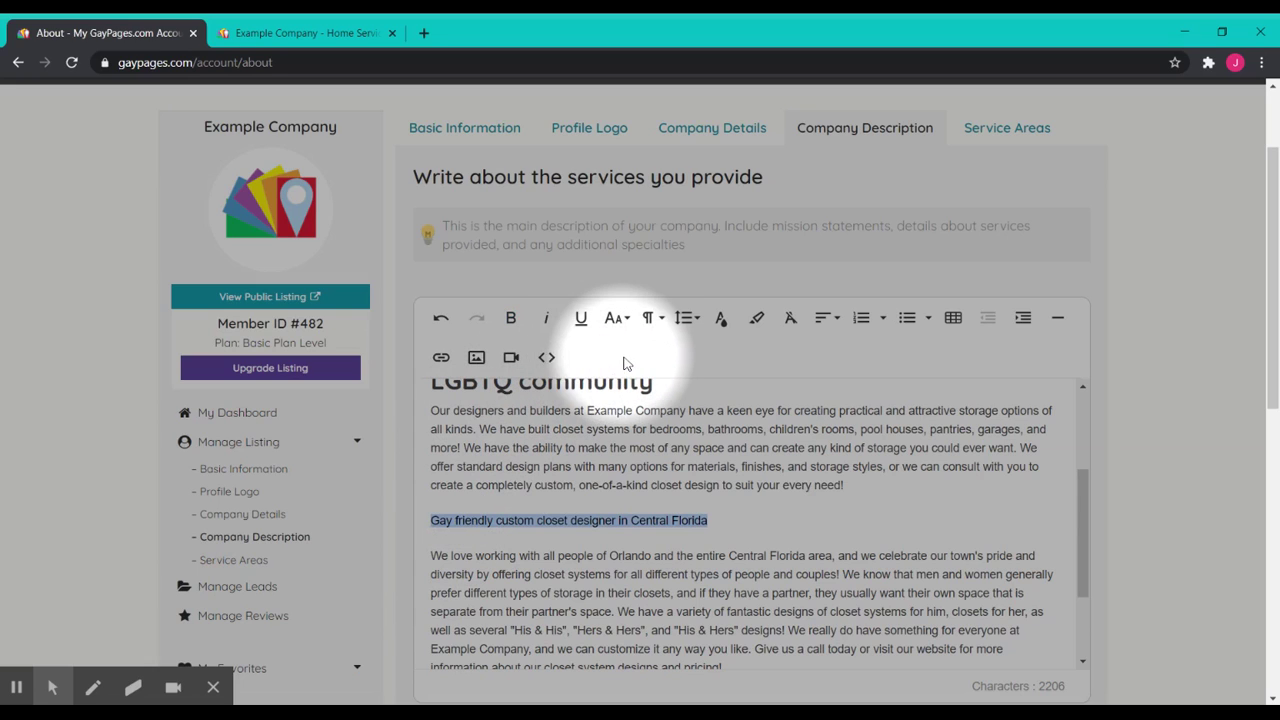
click(650, 320)
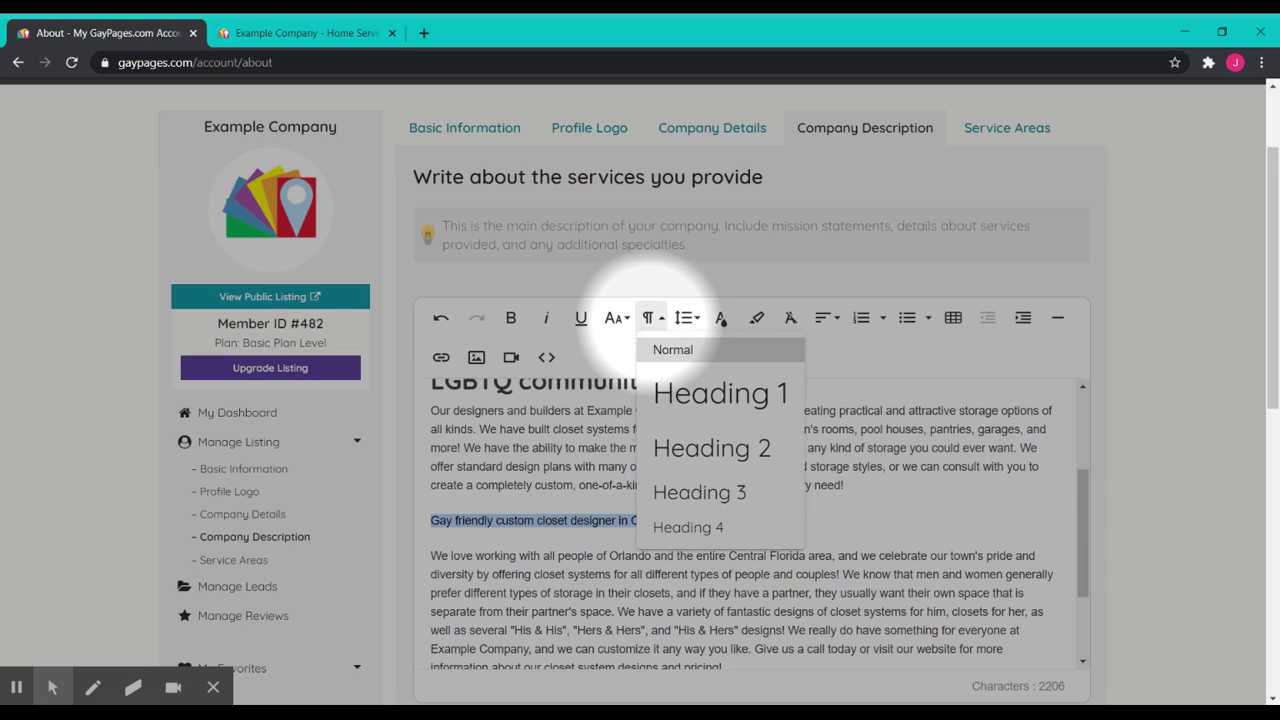
click(675, 463)
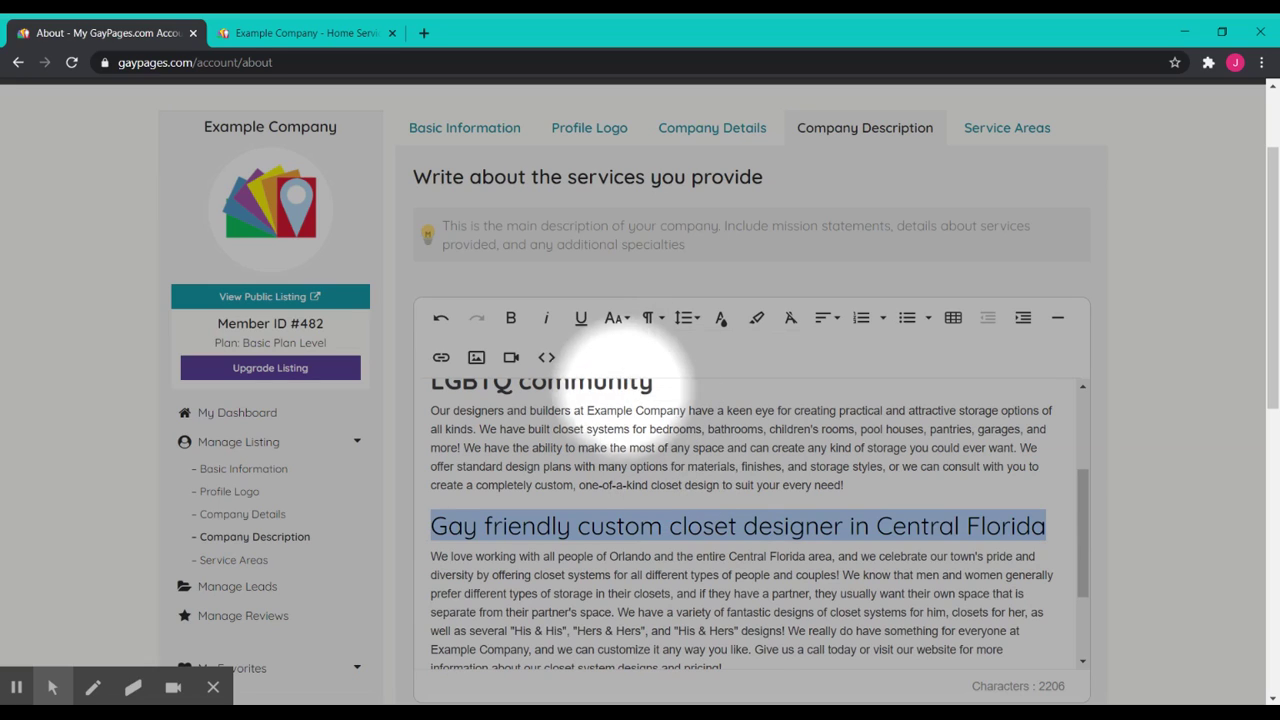
click(511, 320)
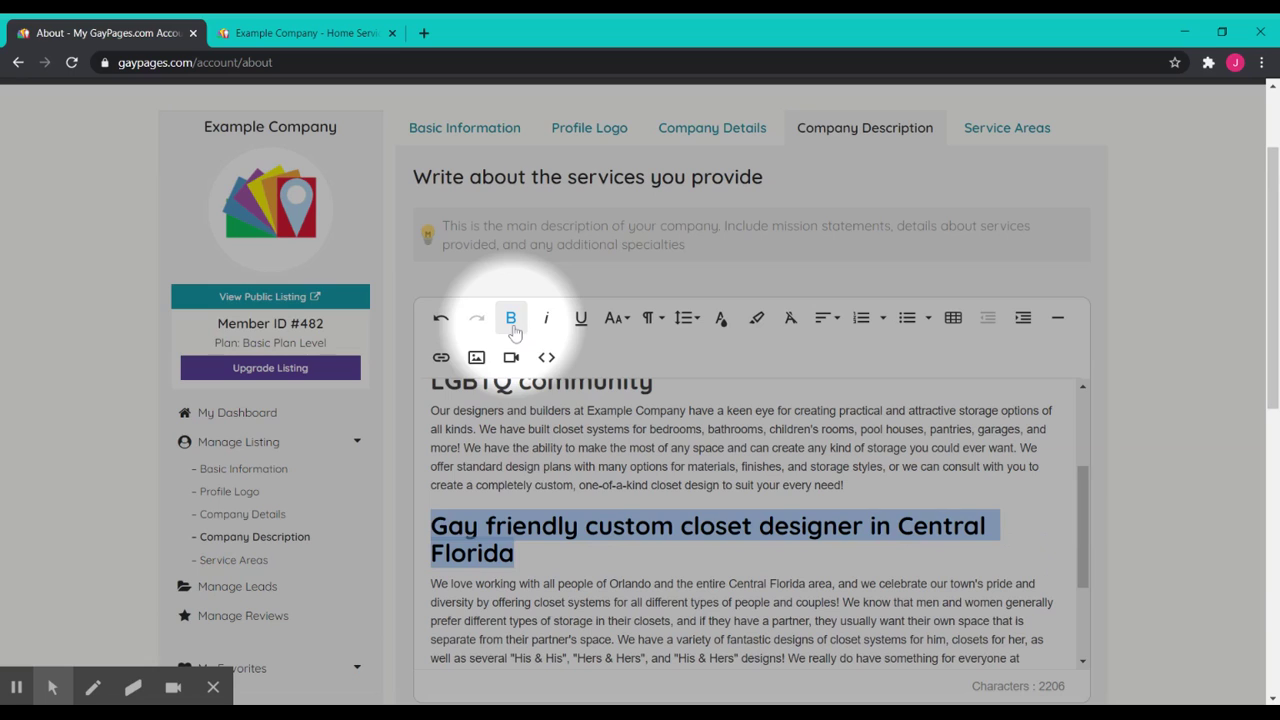
click(521, 551)
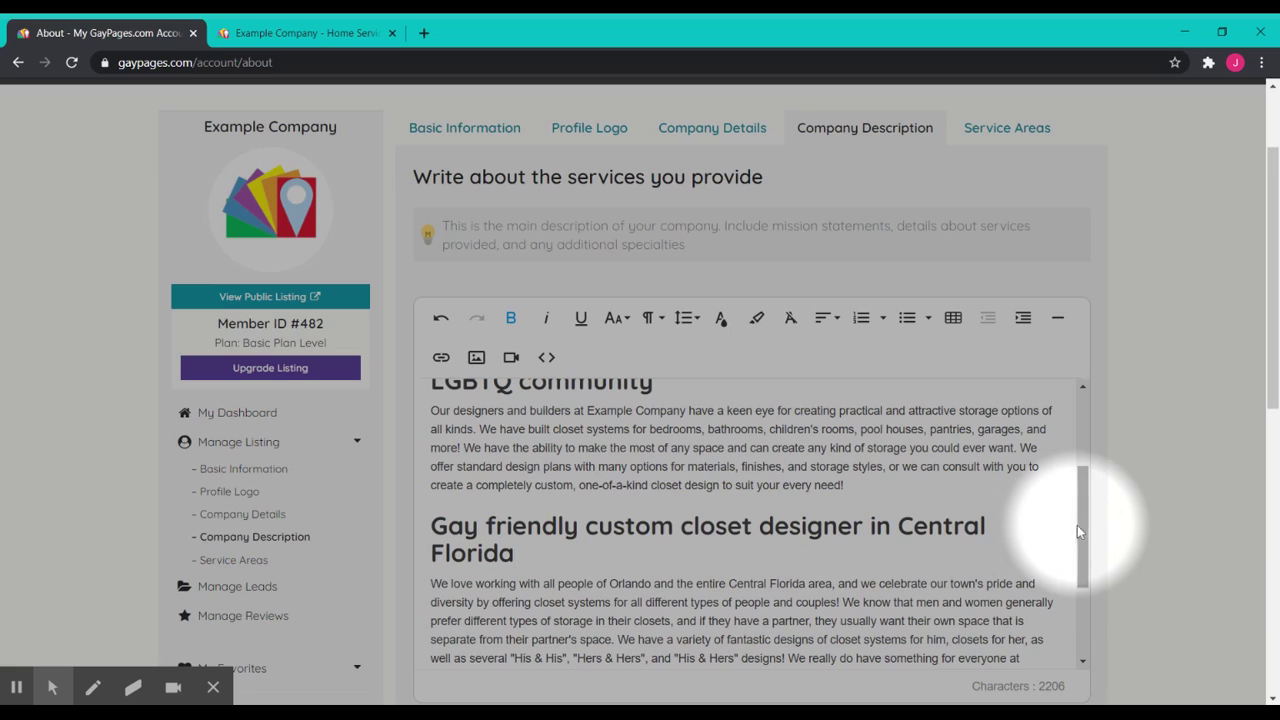
Step: Format the line "Home storage design company offering discounts to new customers" as a bold Heading 3
drag(1080, 527, 1080, 615)
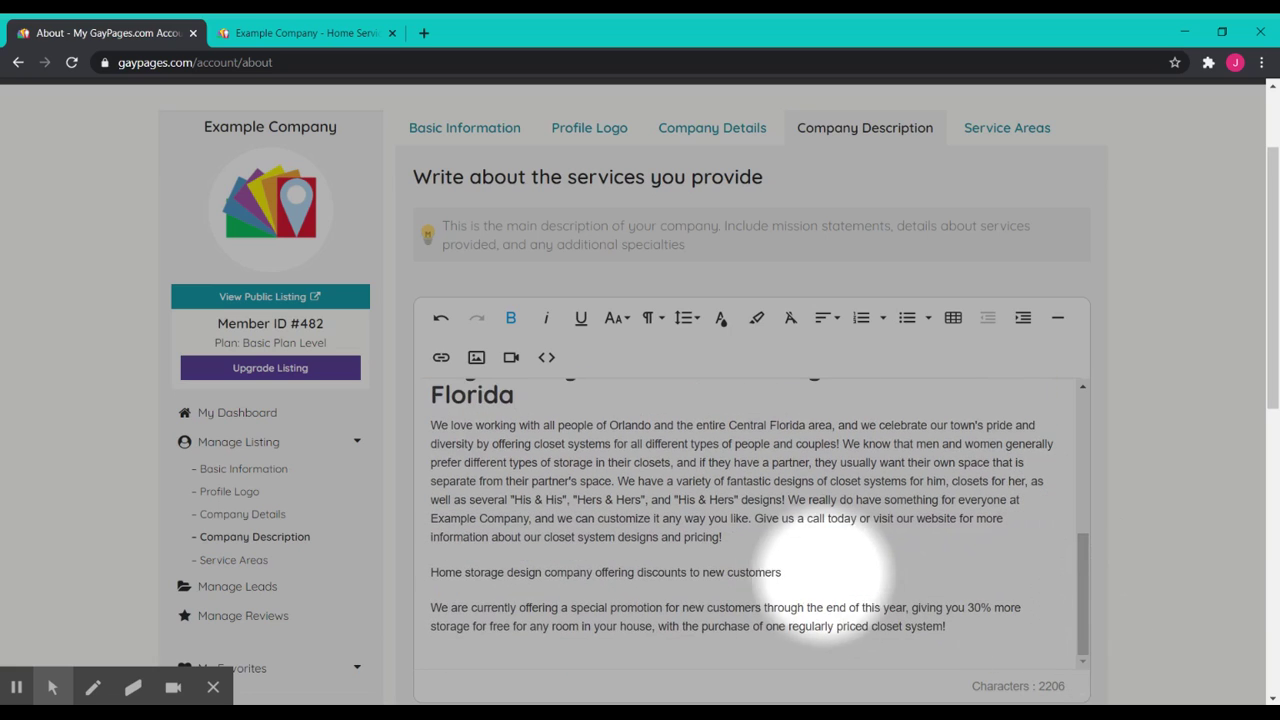
drag(800, 572, 409, 572)
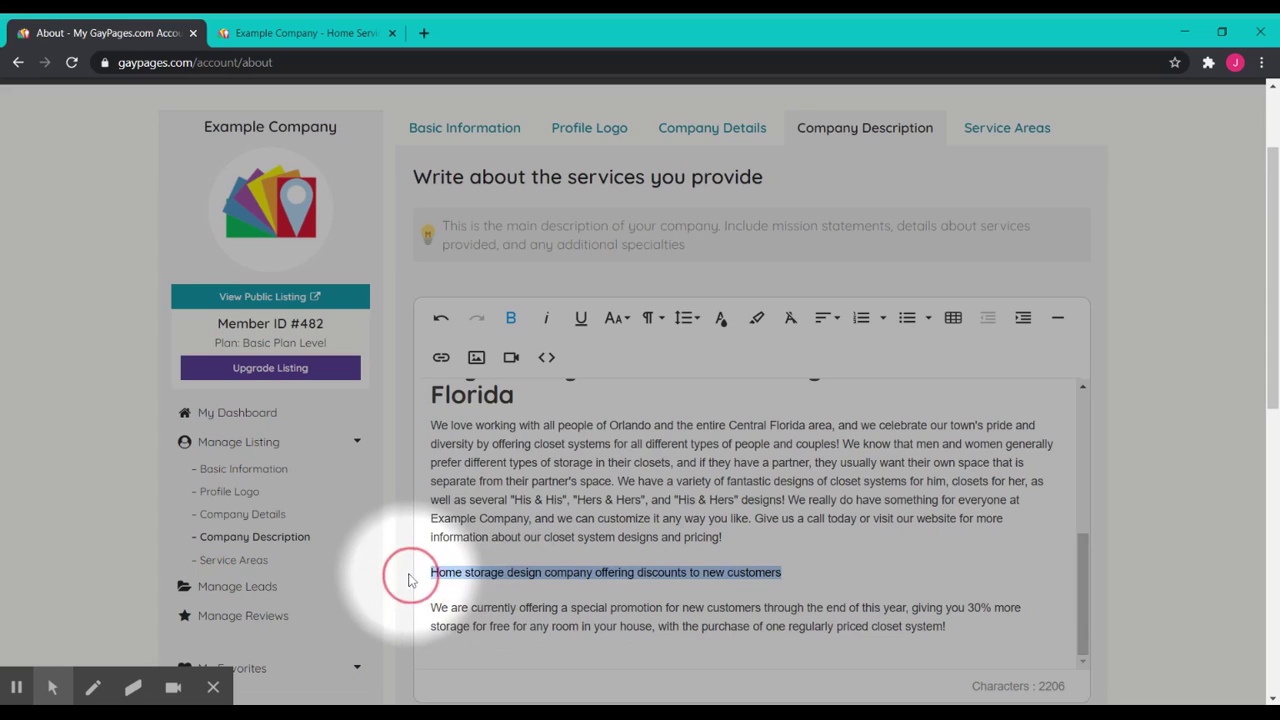
click(650, 322)
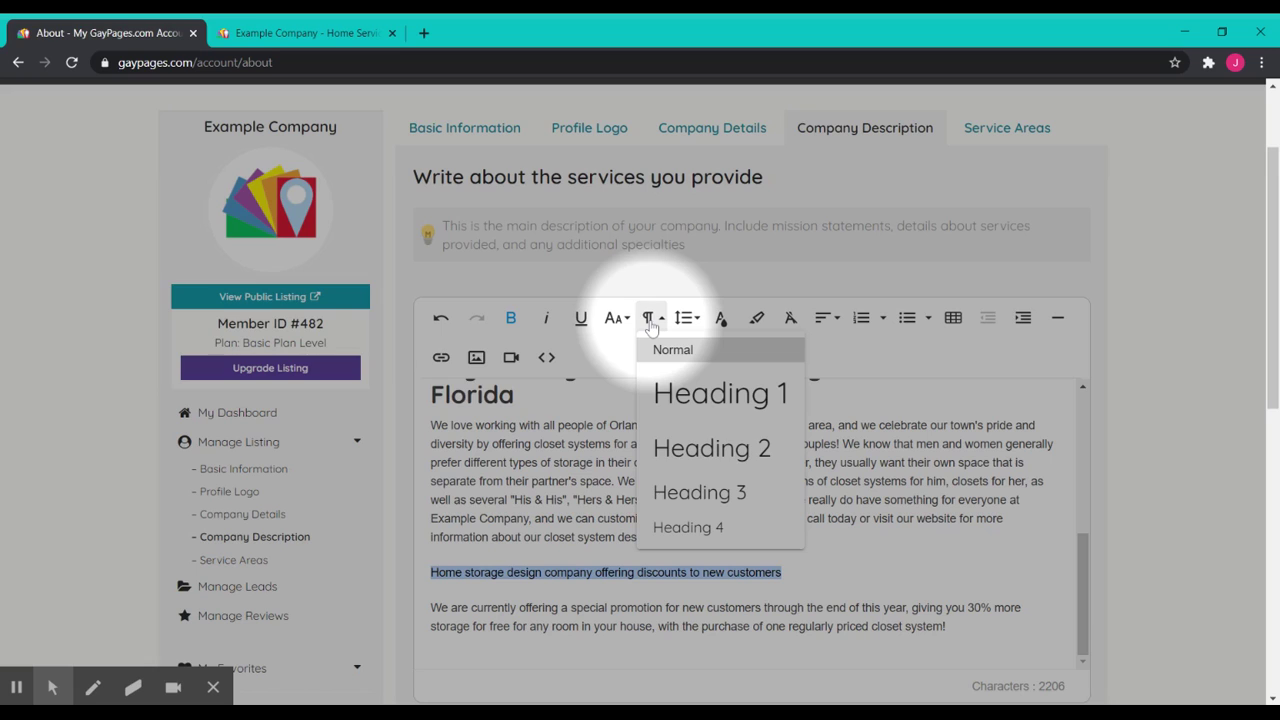
click(690, 493)
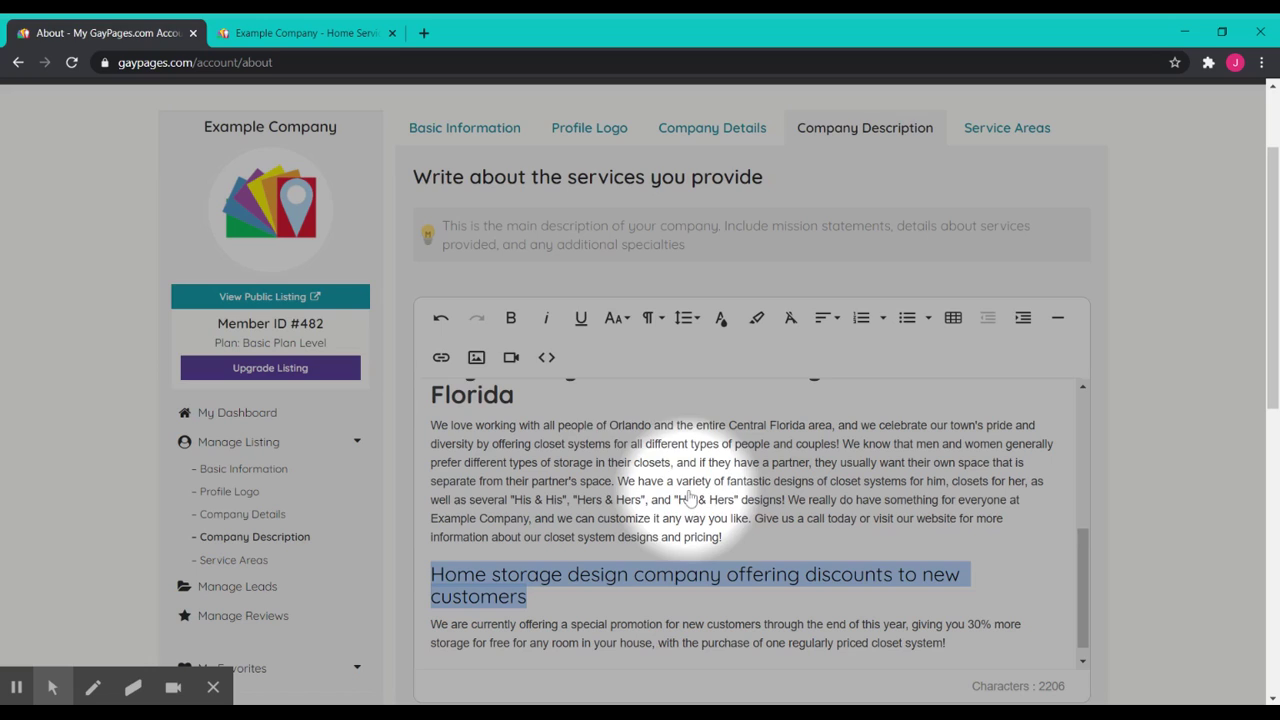
click(518, 326)
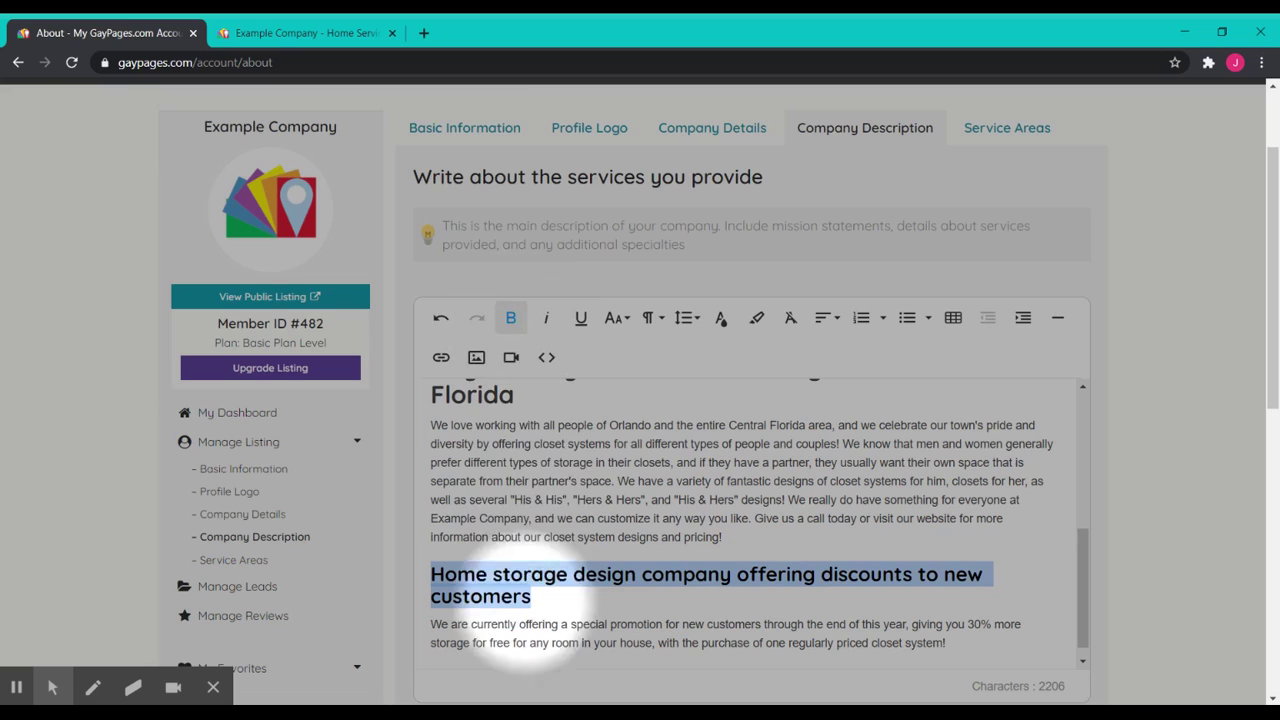
click(551, 624)
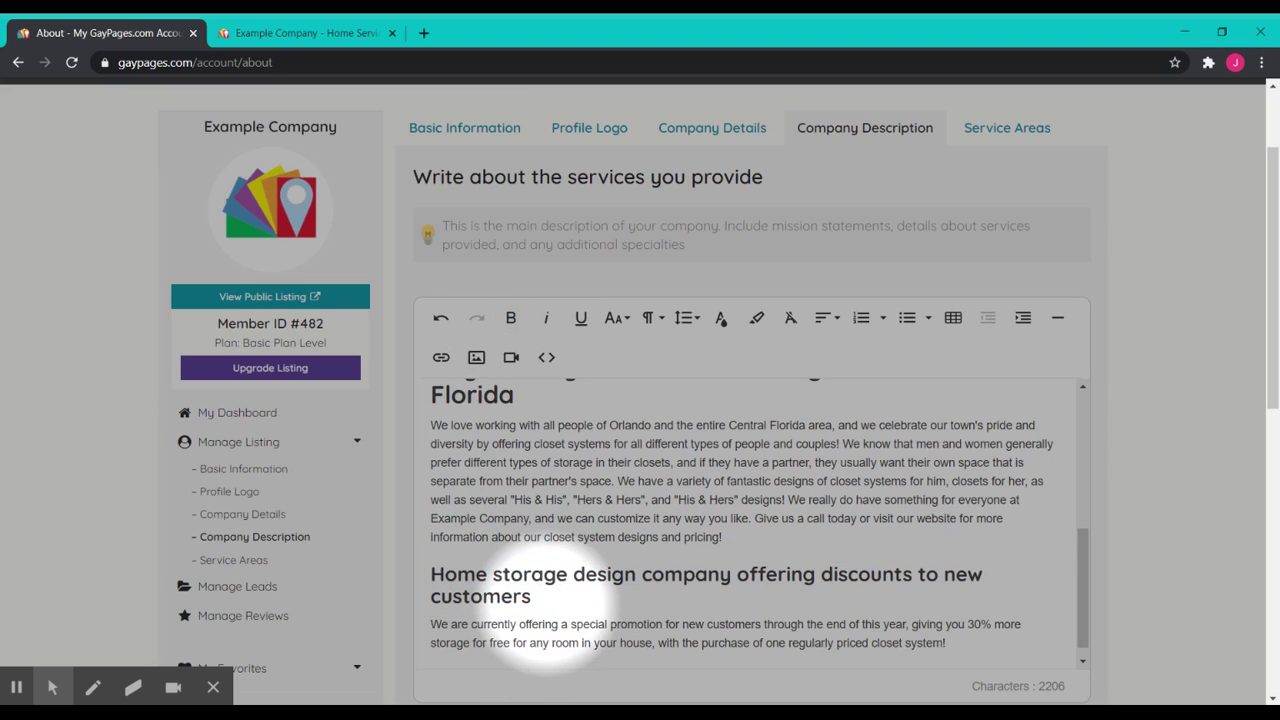
click(538, 598)
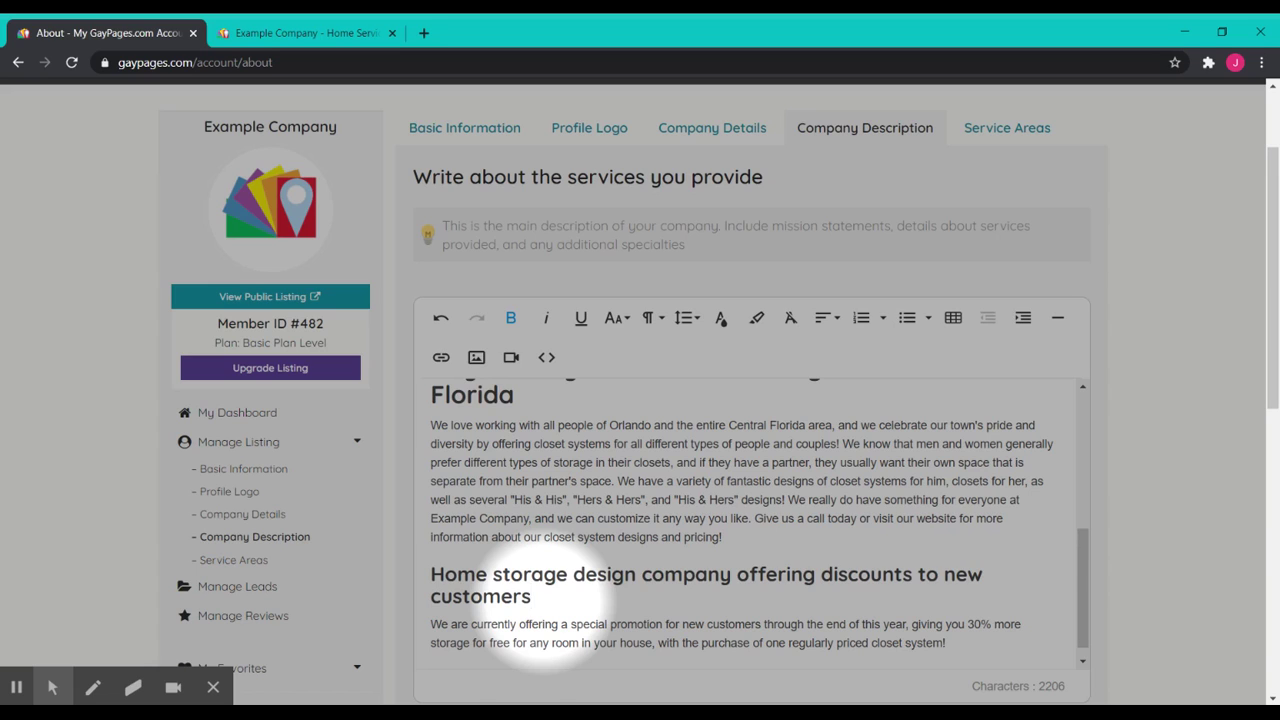
Step: Save the company description and reload Example Company's public listing to review the formatted subheadings between the paragraphs
drag(1270, 385, 1274, 441)
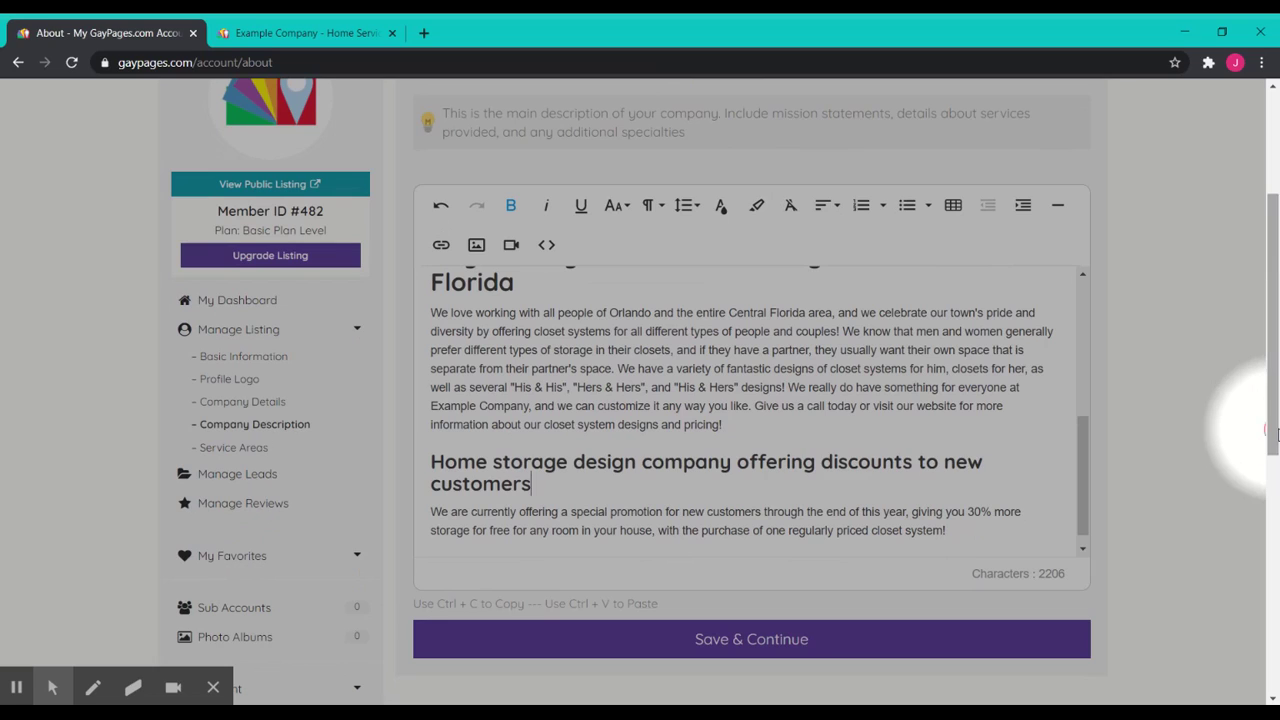
click(731, 639)
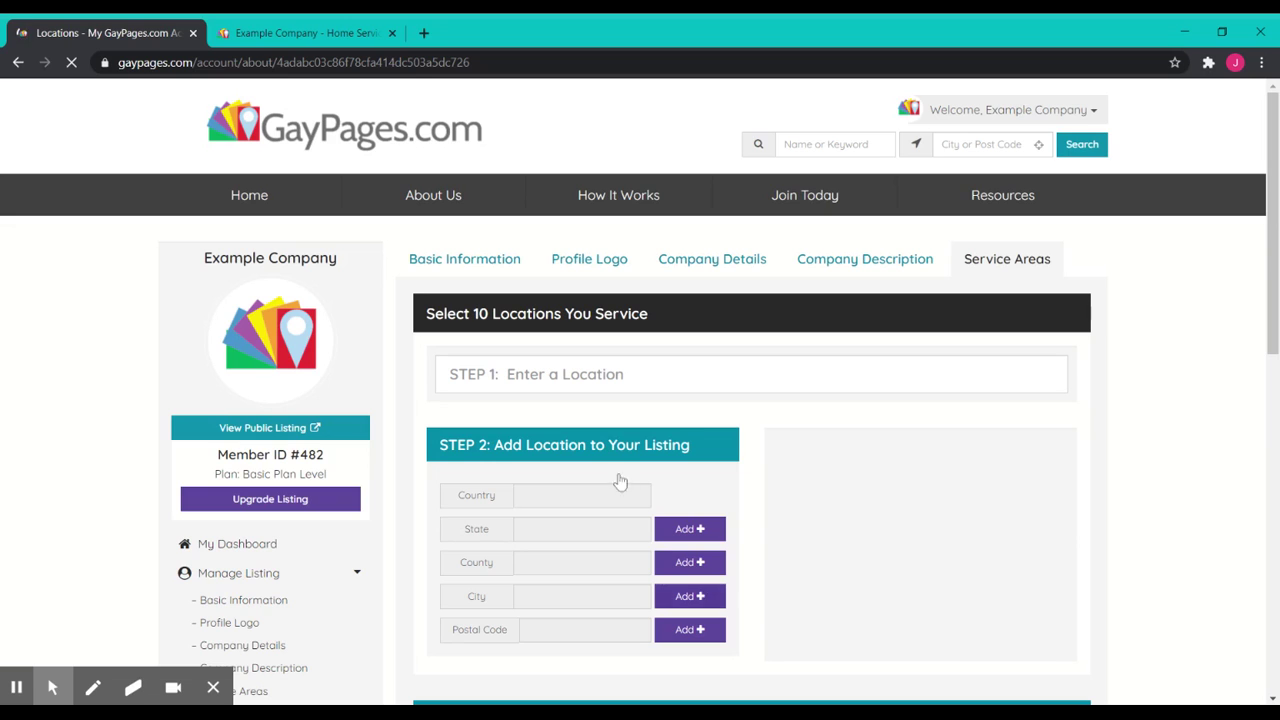
click(262, 28)
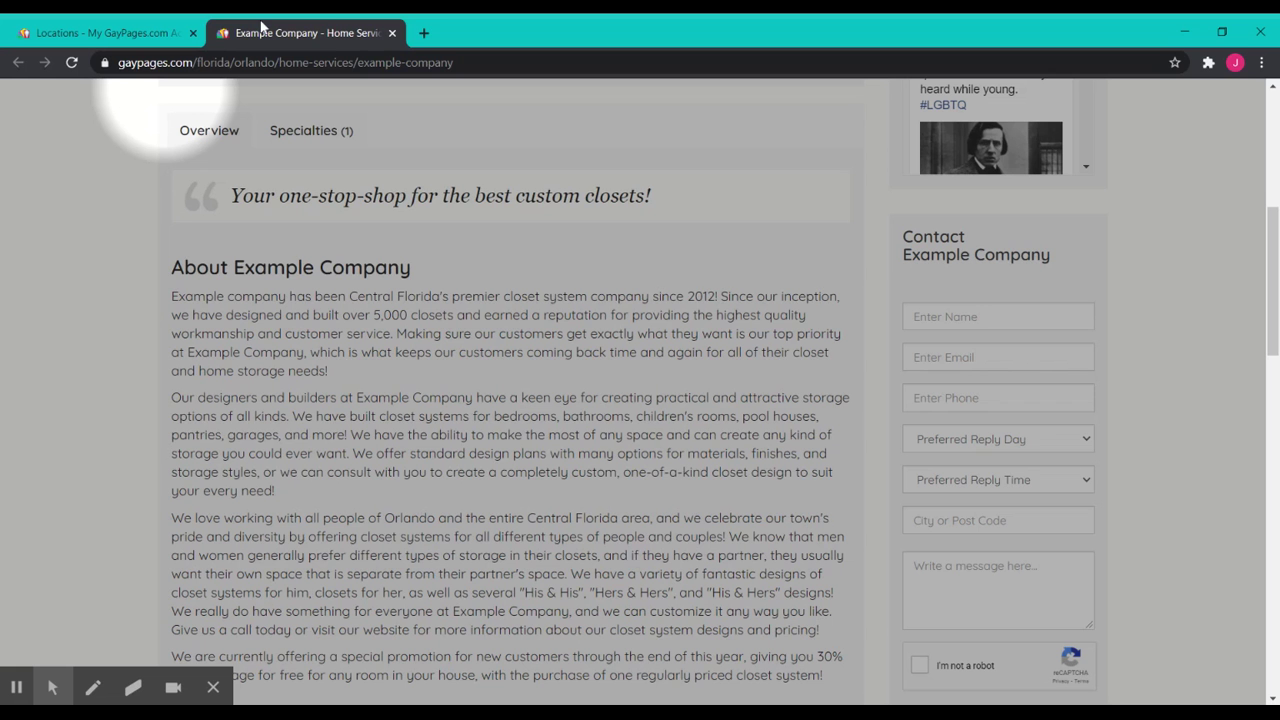
click(71, 64)
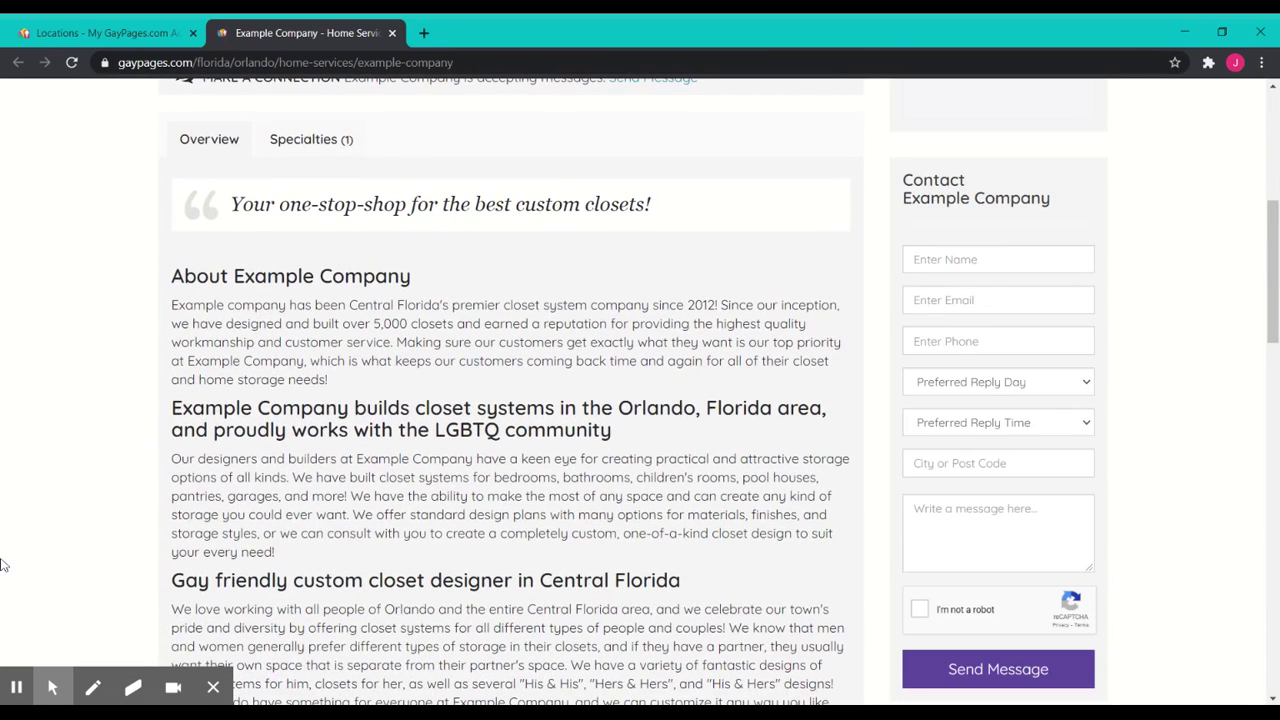
click(16, 650)
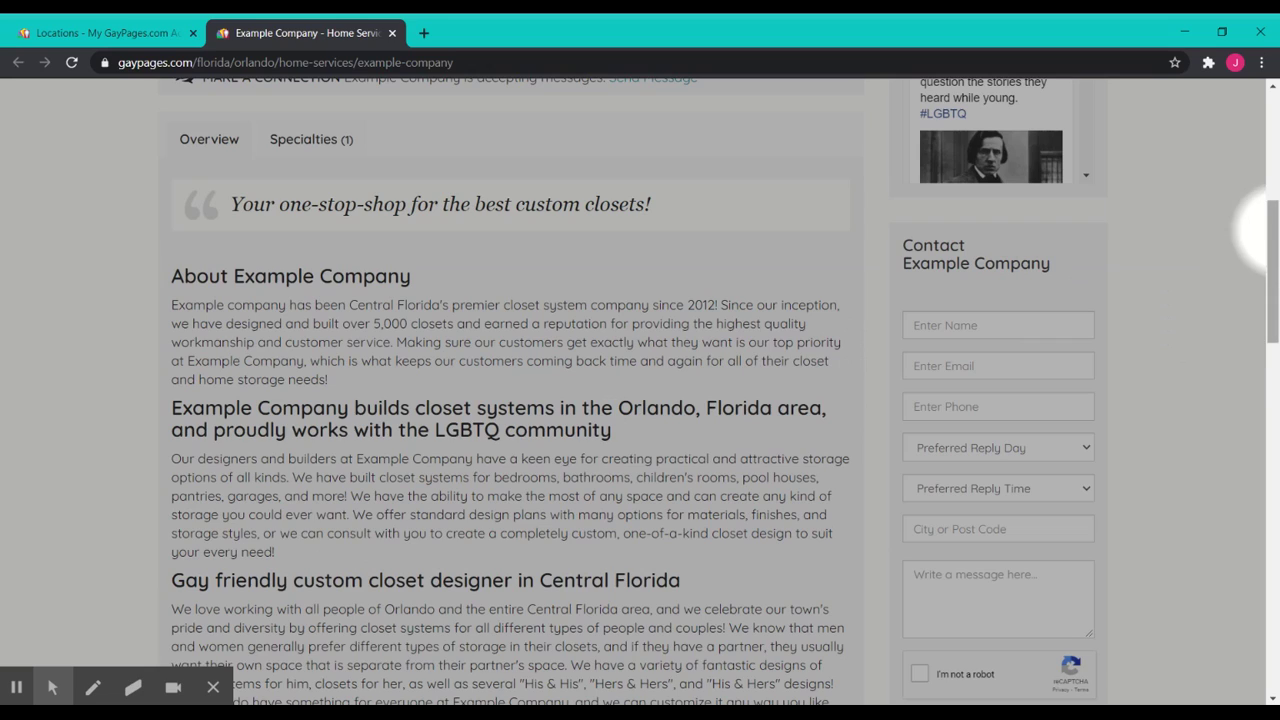
drag(1270, 226, 1262, 272)
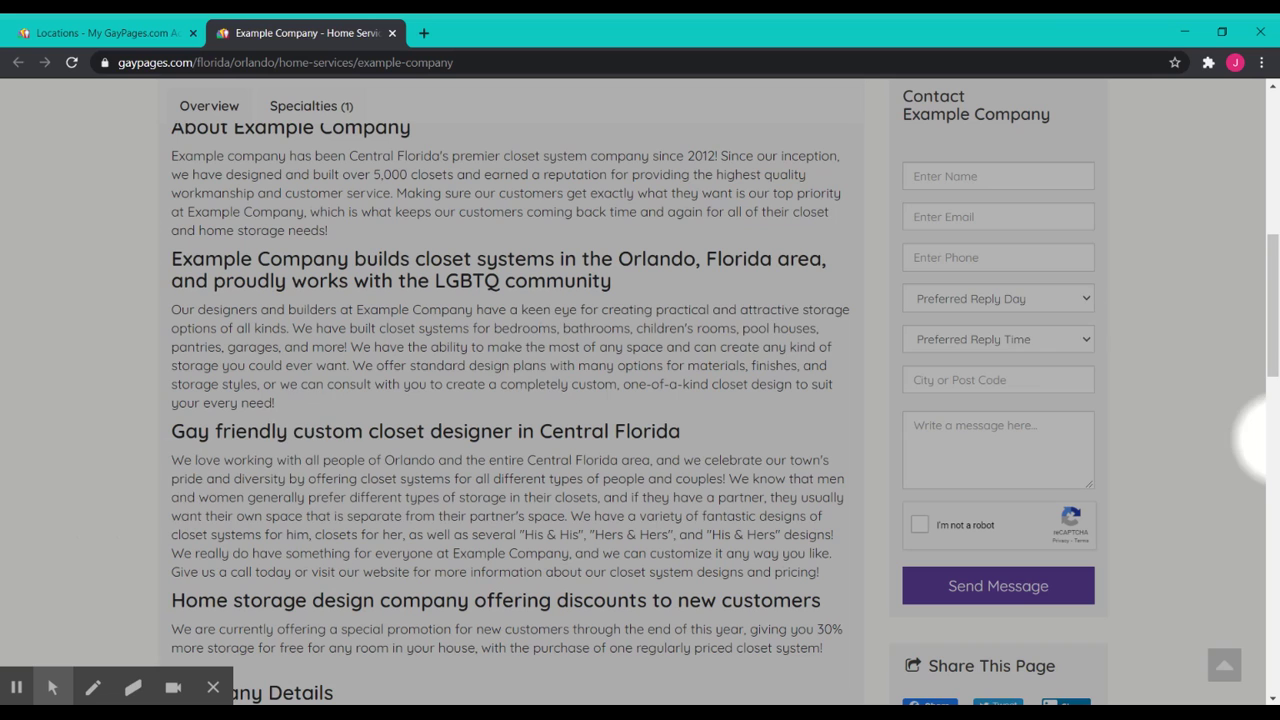
drag(1267, 303, 1238, 306)
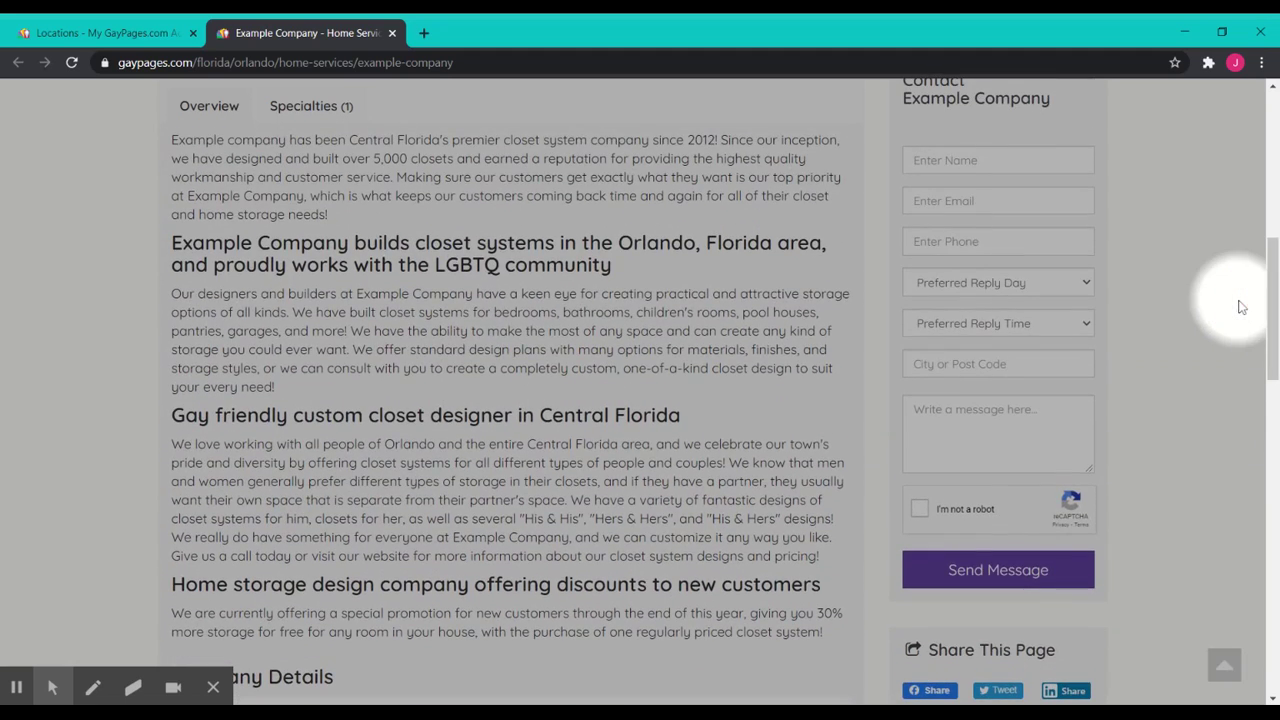
Step: Return from the public listing to the account page and reopen the Company Description section for editing
click(110, 34)
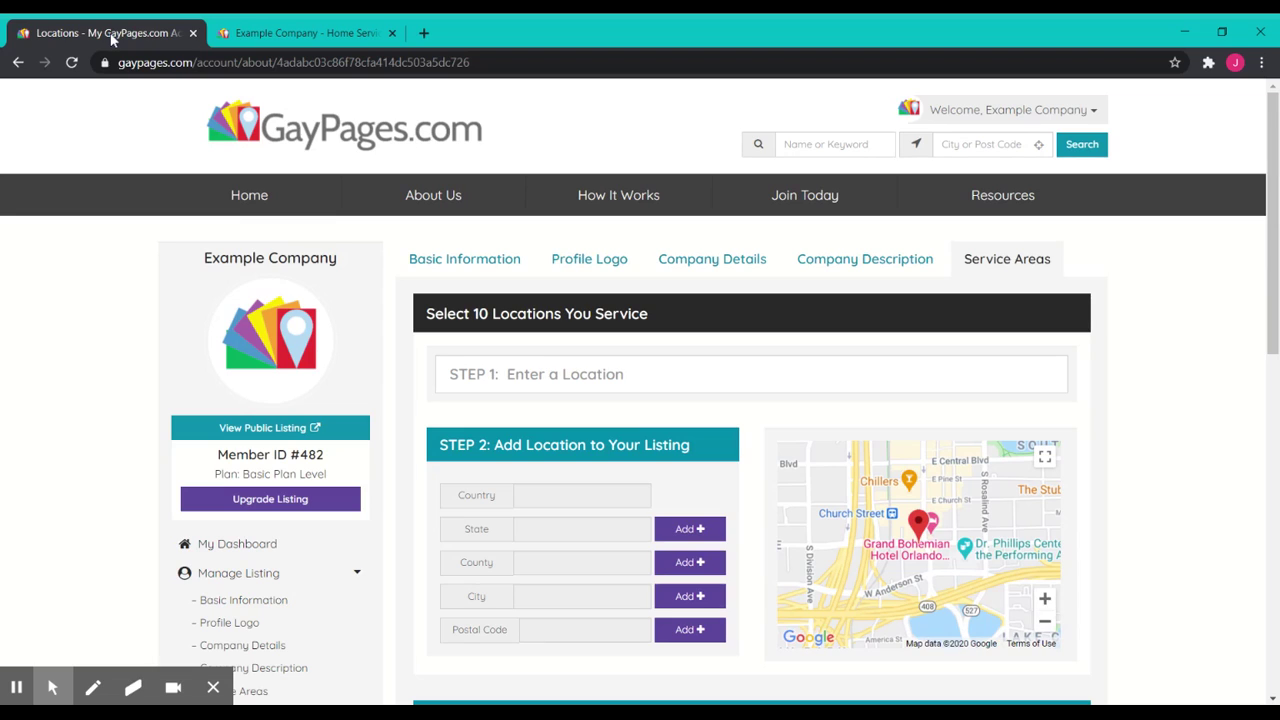
click(839, 256)
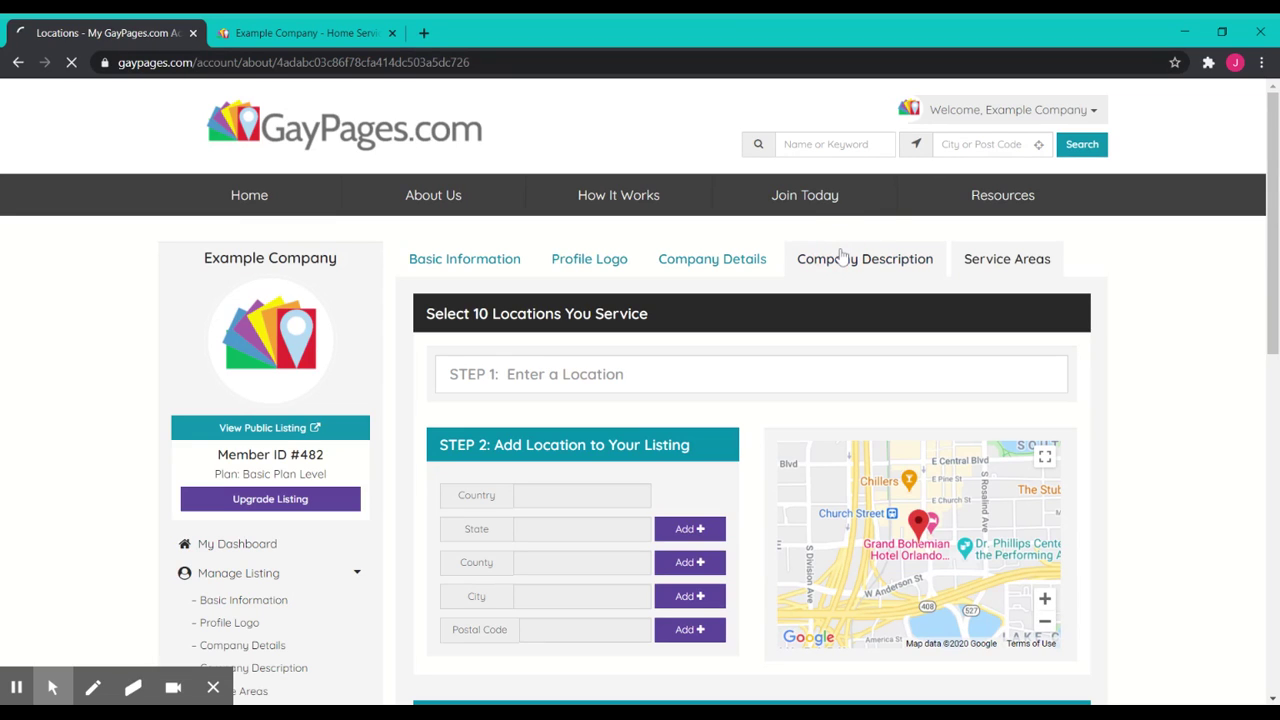